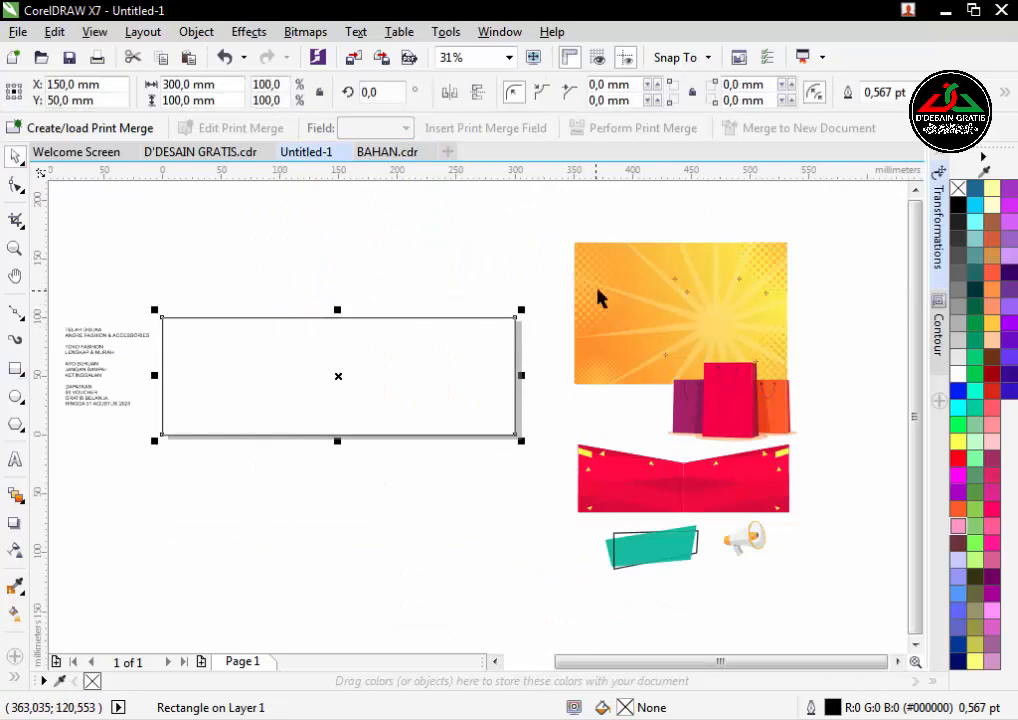
# Clip the orange sunburst background inside the 300 x 100 mm rectangle with PowerClip and enlarge it proportionally until it fills the frame.
pyautogui.click(659, 245)
pyautogui.click(358, 364)
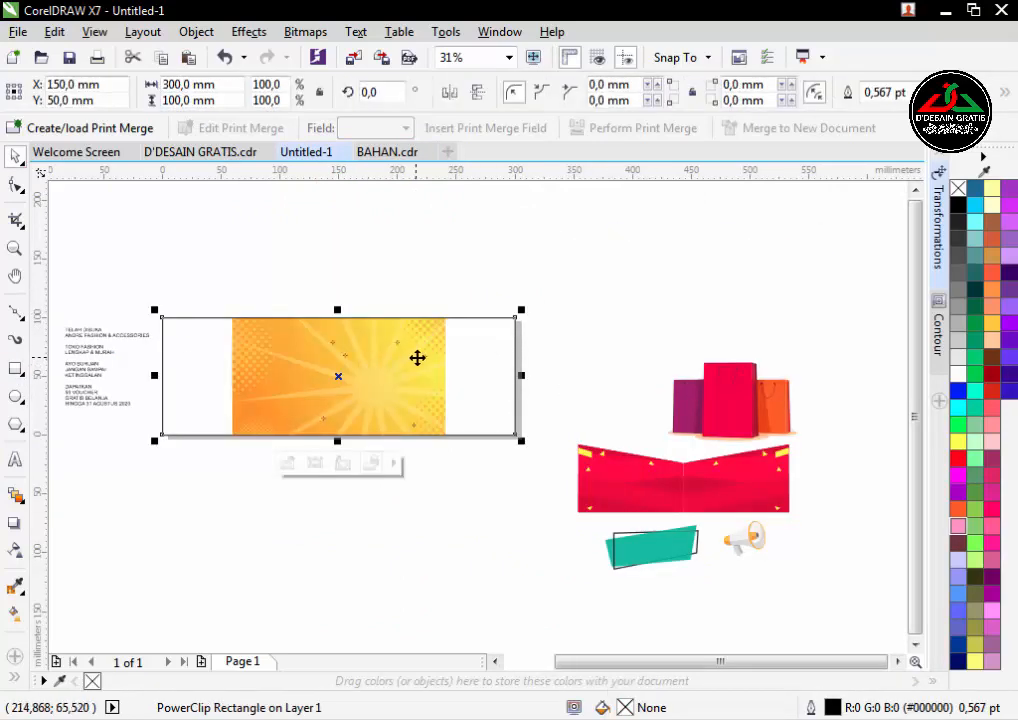
pyautogui.rightClick(418, 354)
pyautogui.click(548, 203)
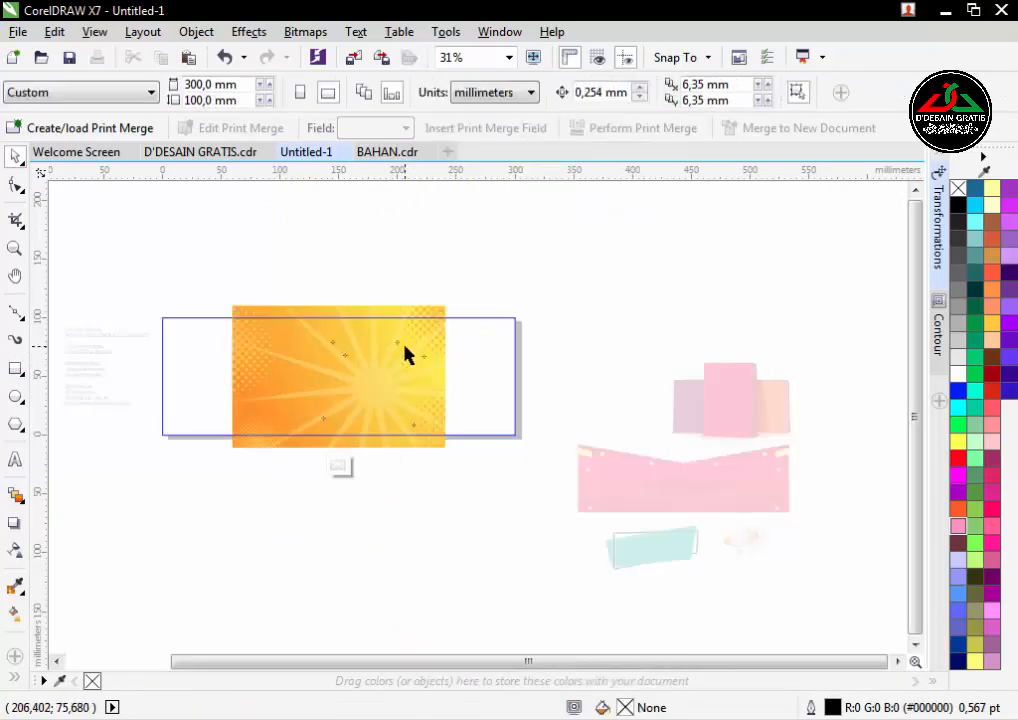
pyautogui.click(409, 354)
pyautogui.moveTo(447, 447); pyautogui.dragTo(536, 527)
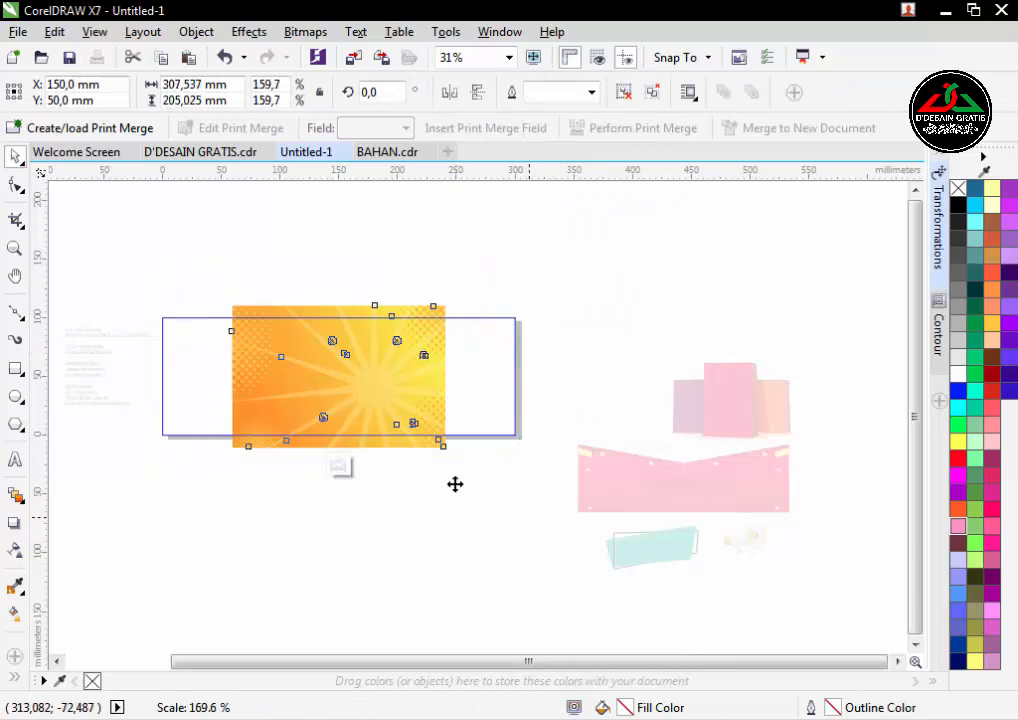
pyautogui.click(343, 463)
pyautogui.click(624, 389)
# Align the red ribbon graphic to the banner's bottom-left corner and stretch it to the full 300 mm width, about 67 mm high.
pyautogui.click(640, 490)
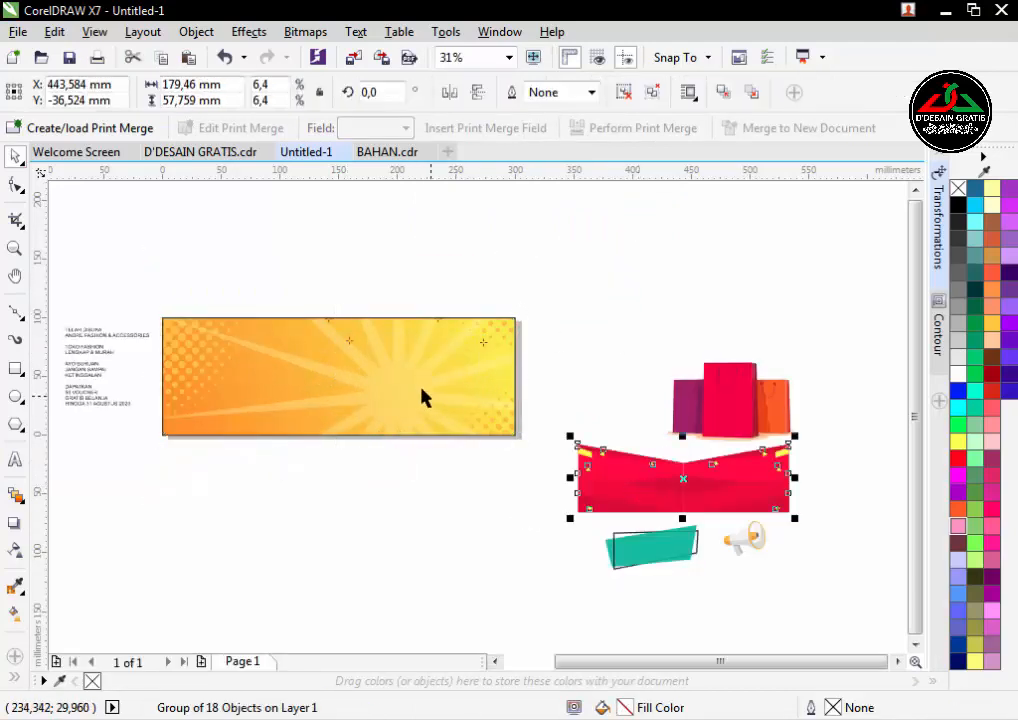
pyautogui.keyDown('shift'); pyautogui.click(421, 391); pyautogui.keyUp('shift')
pyautogui.press('b')
pyautogui.press('l')
pyautogui.click(376, 195)
pyautogui.click(357, 398)
pyautogui.moveTo(373, 397); pyautogui.dragTo(528, 386)
pyautogui.scroll(2, 345, 370)
pyautogui.moveTo(335, 369); pyautogui.dragTo(368, 347)
pyautogui.scroll(-2, 602, 311)
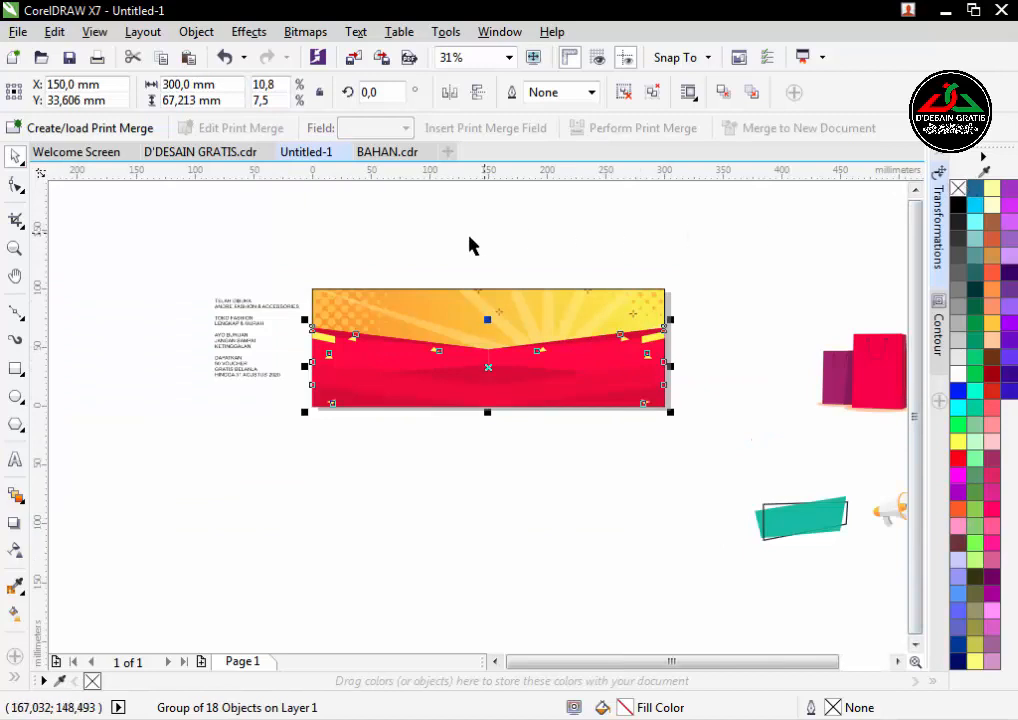
# Remove the outline from the clipped banner background.
pyautogui.click(473, 246)
pyautogui.scroll(2, 316, 310)
pyautogui.click(558, 295)
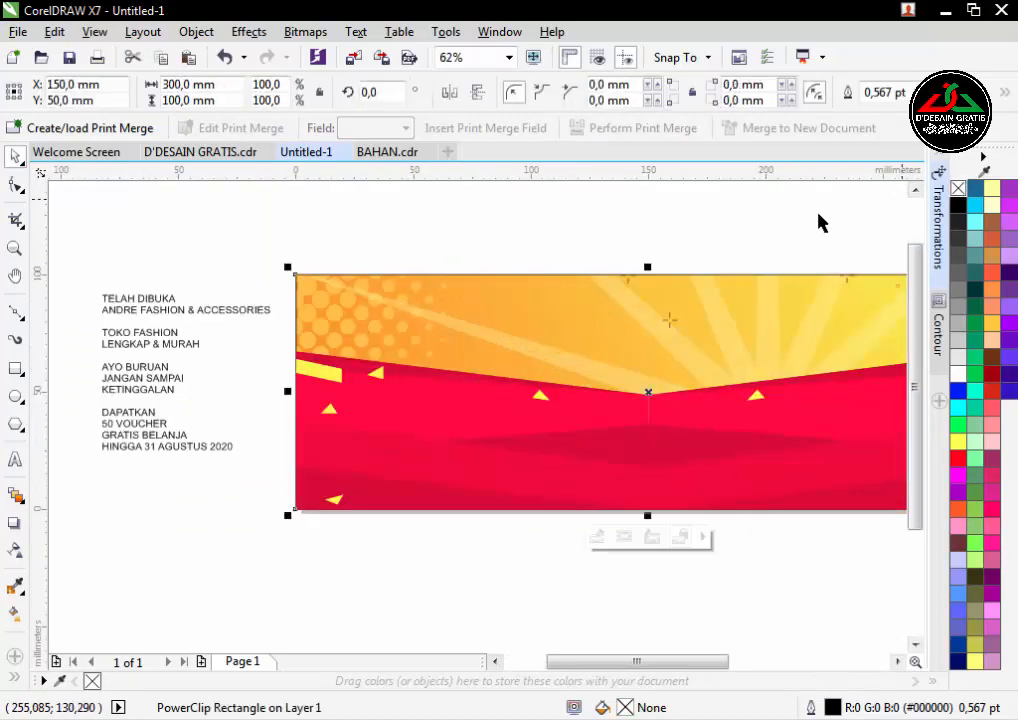
pyautogui.rightClick(957, 189)
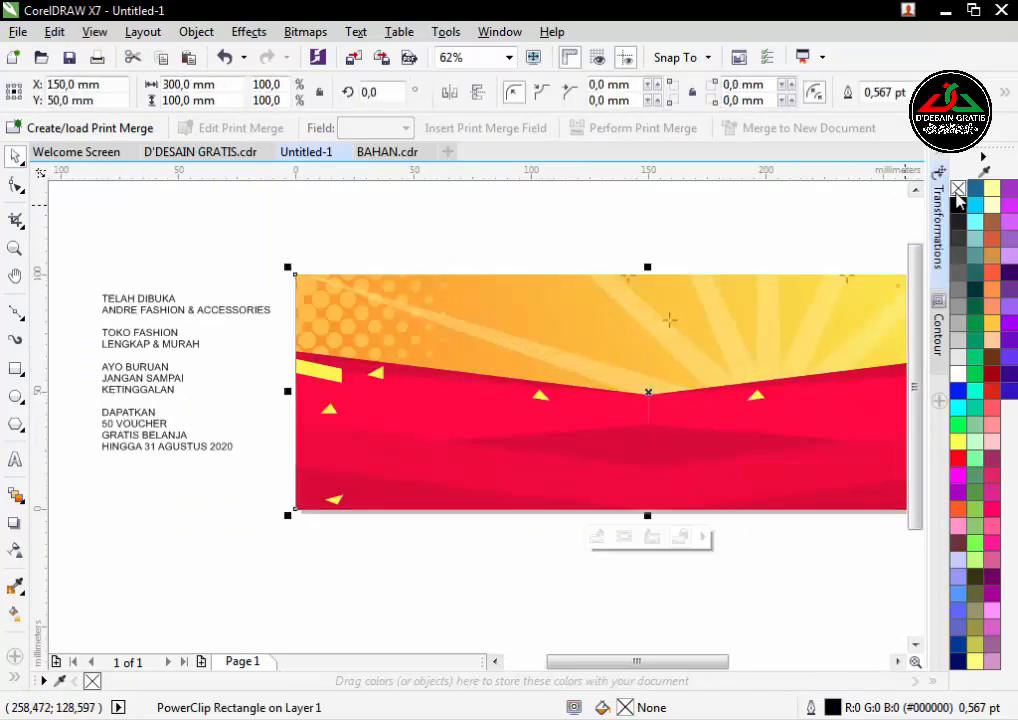
pyautogui.click(541, 218)
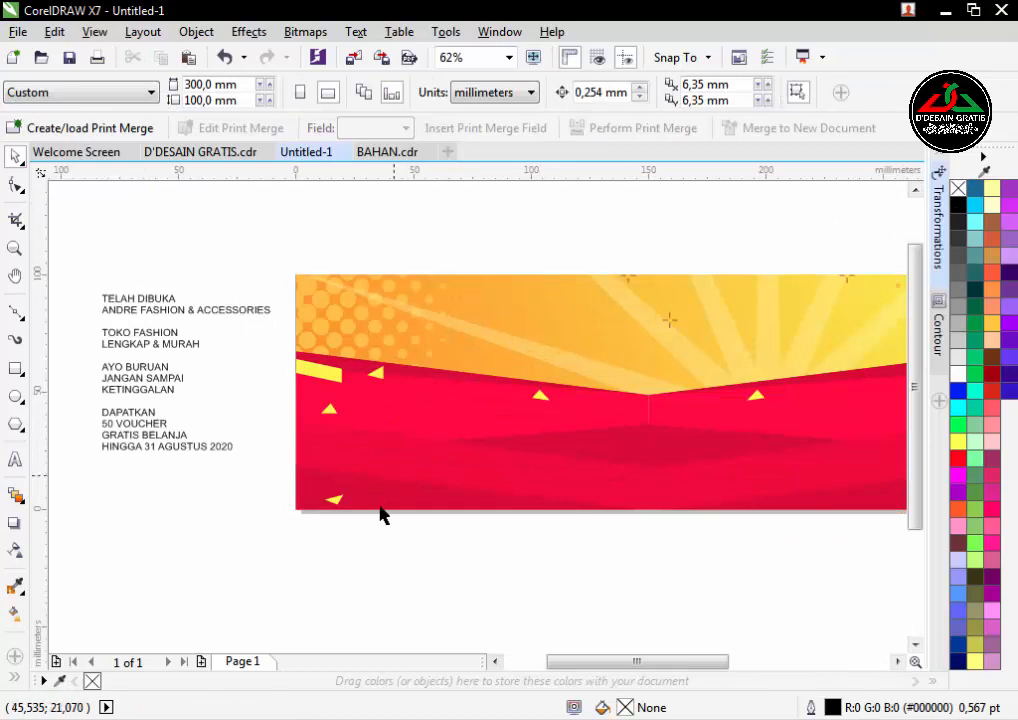
# Break the copy text apart into separate lines and set "TELAH DIBUKA" in the Voice In My Head font.
pyautogui.click(165, 310)
pyautogui.hotkey('ctrl', 'k')
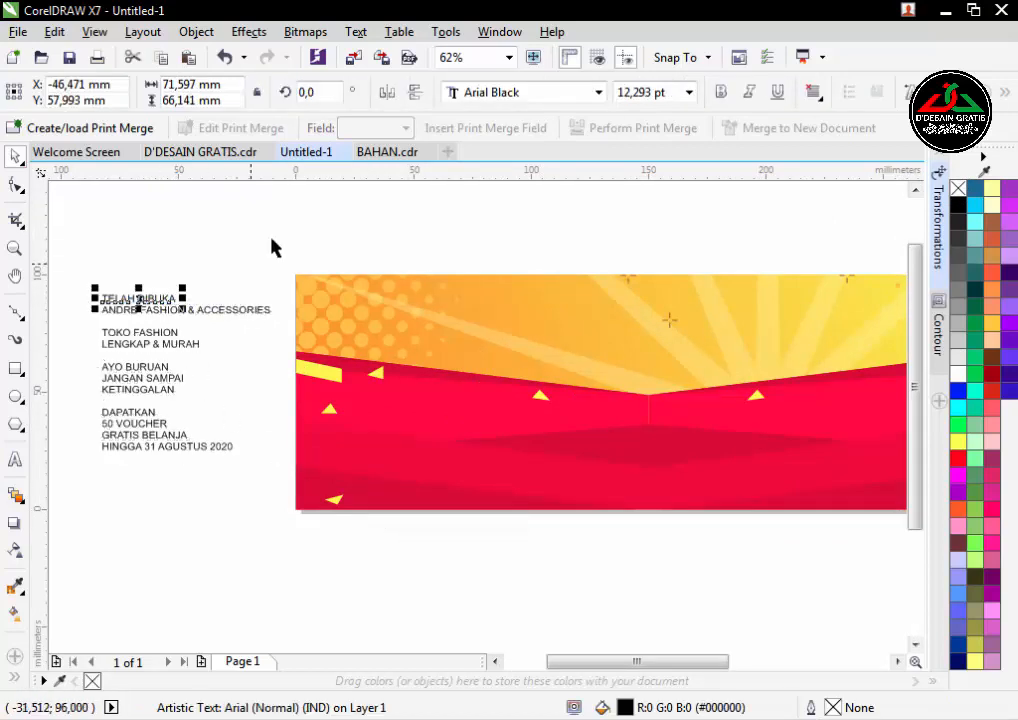
pyautogui.click(494, 93)
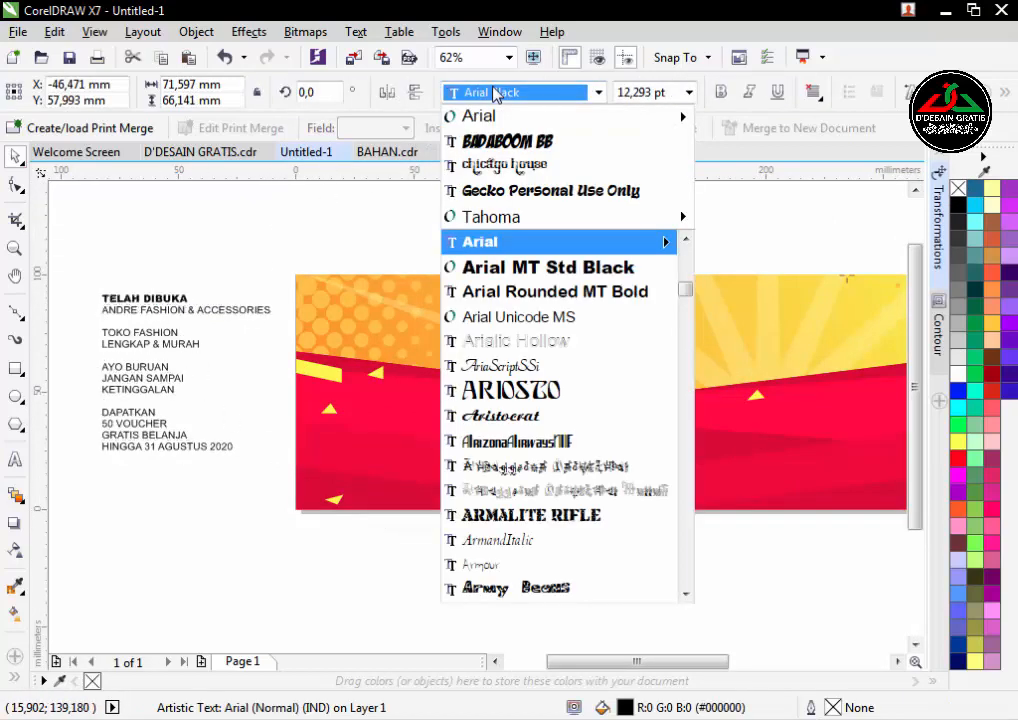
pyautogui.write('vo')
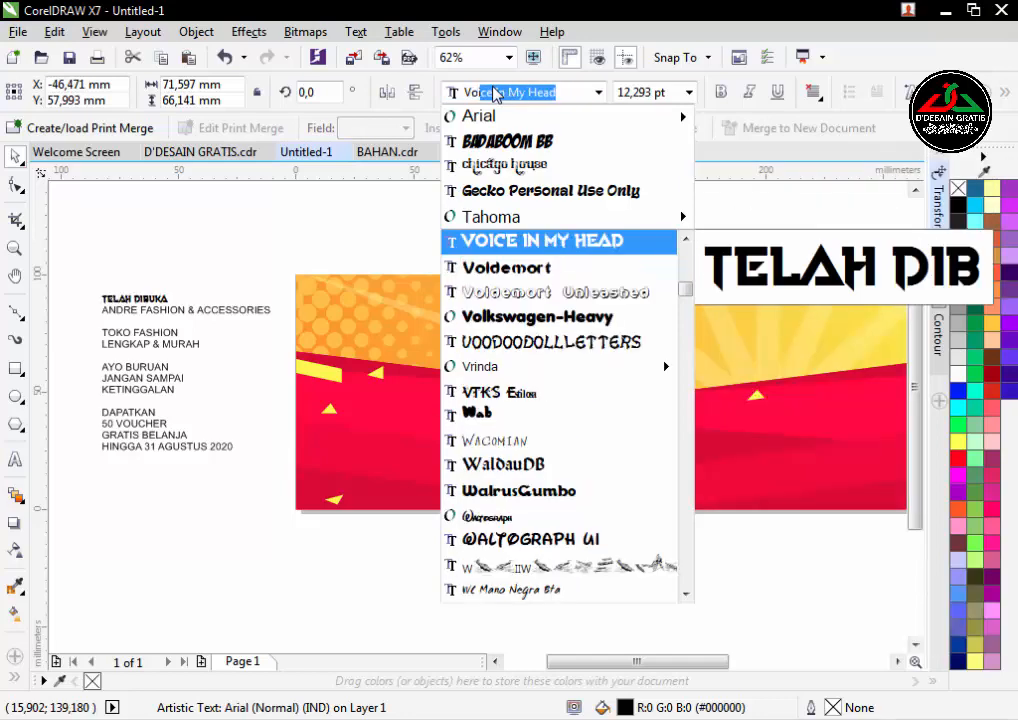
pyautogui.press('Return')
# Centre "TELAH DIBUKA" on the red ribbon and enlarge it from the centre to about 164 mm wide.
pyautogui.moveTo(125, 297); pyautogui.dragTo(612, 582)
pyautogui.moveTo(691, 543); pyautogui.dragTo(493, 459)
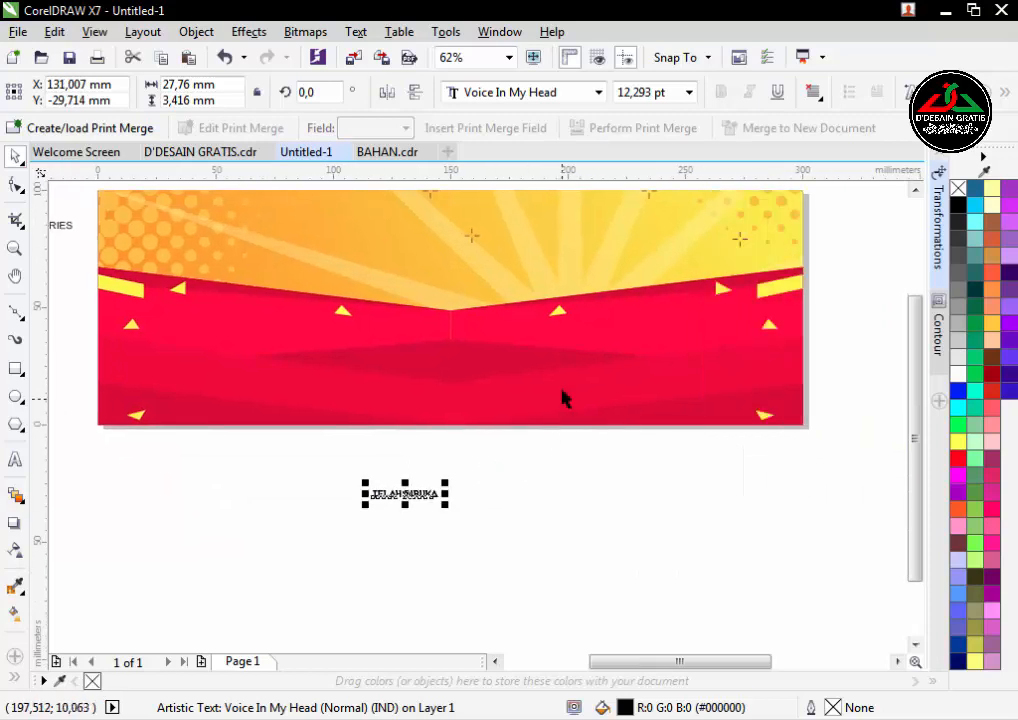
pyautogui.keyDown('shift'); pyautogui.click(563, 402); pyautogui.keyUp('shift')
pyautogui.press('c')
pyautogui.press('e')
pyautogui.moveTo(666, 475); pyautogui.dragTo(273, 295)
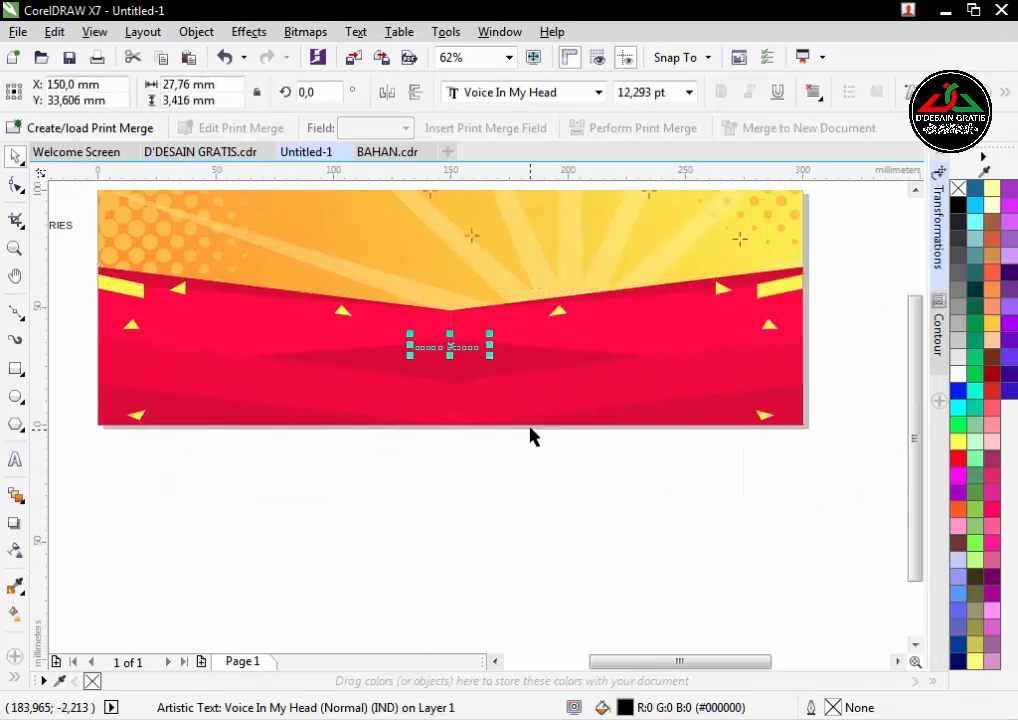
pyautogui.moveTo(486, 357); pyautogui.dragTo(649, 395)
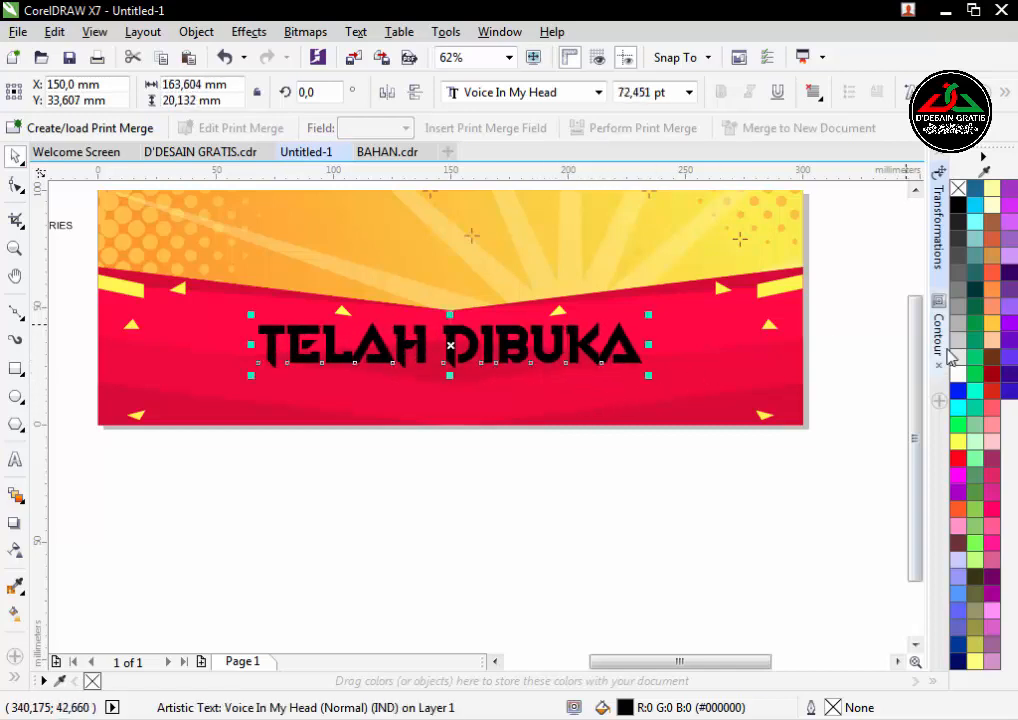
# Fill the "TELAH DIBUKA" heading with white and widen it from the centre to about 173 mm.
pyautogui.scroll(-2, 568, 379)
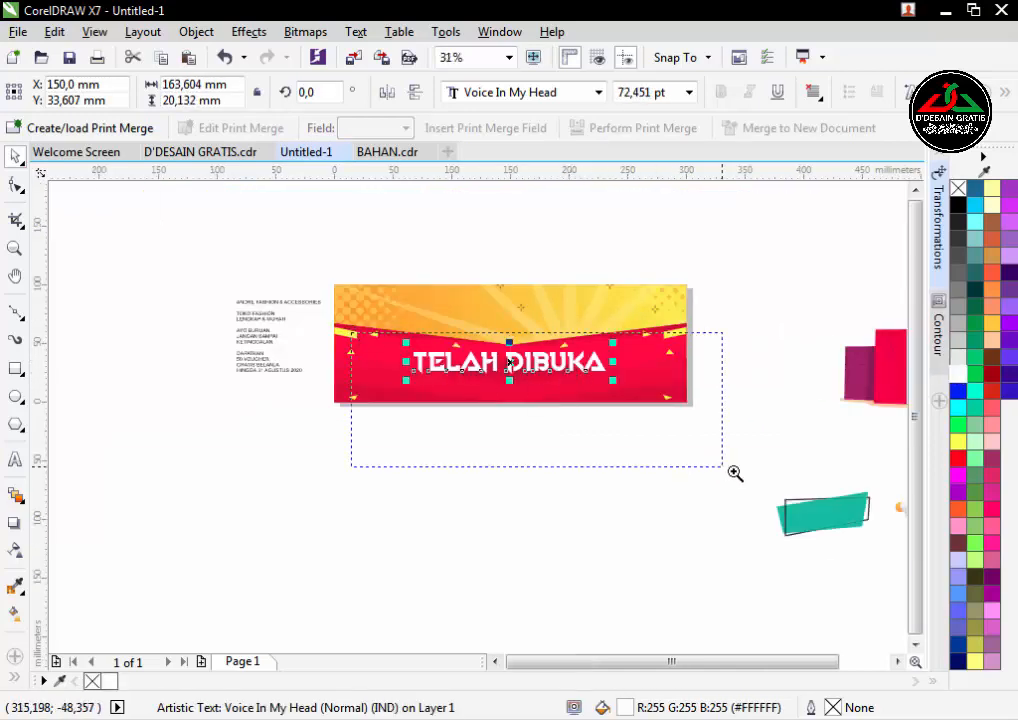
pyautogui.moveTo(733, 472); pyautogui.dragTo(733, 472)
pyautogui.moveTo(625, 327); pyautogui.dragTo(641, 345)
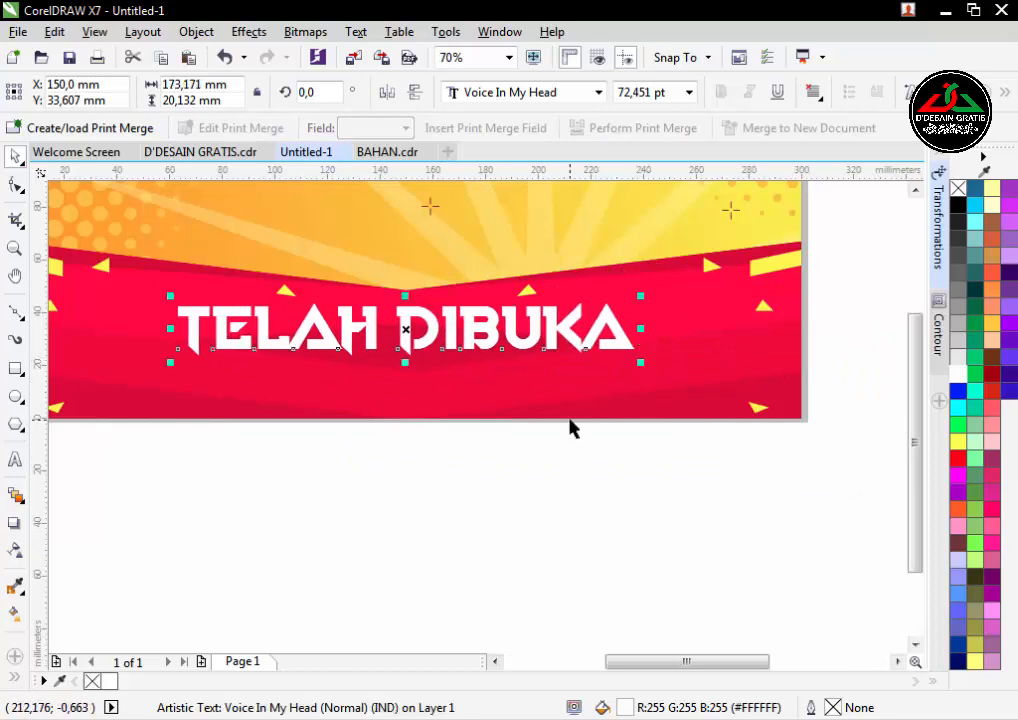
pyautogui.scroll(-2, 570, 420)
pyautogui.click(583, 458)
# Draw a rectangle below the "TELAH DIBUKA" heading and extend its left side, making it about 99 mm wide and 14 mm high.
pyautogui.press('F2')
pyautogui.moveTo(281, 295); pyautogui.dragTo(668, 523)
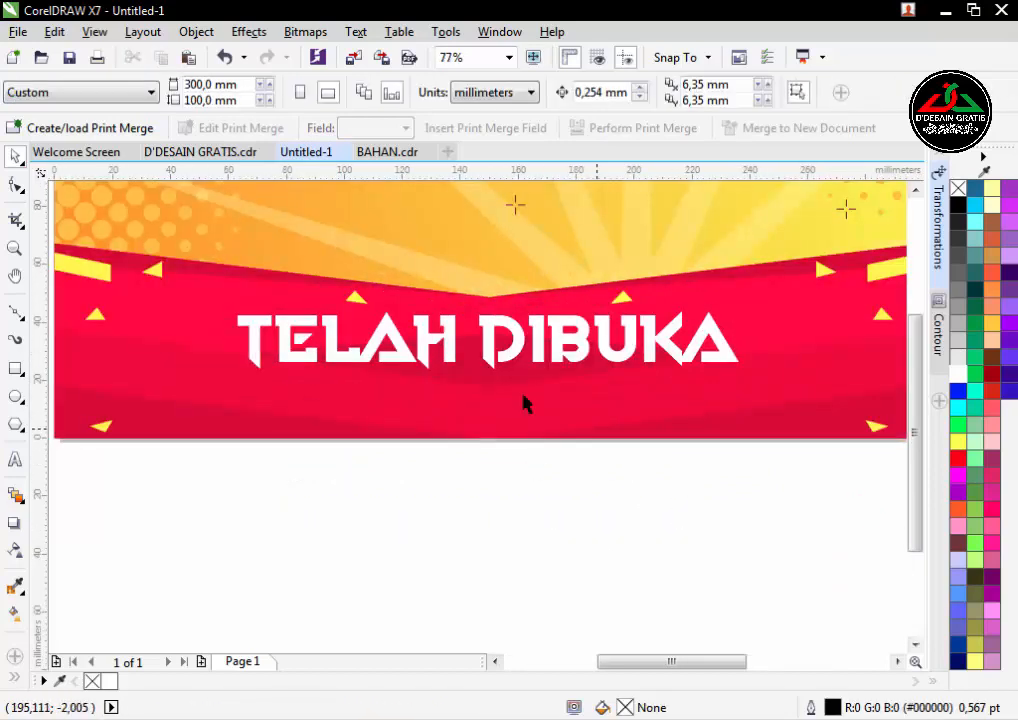
pyautogui.click(16, 369)
pyautogui.moveTo(272, 384); pyautogui.dragTo(473, 423)
pyautogui.press('space')
pyautogui.scroll(-2, 472, 420)
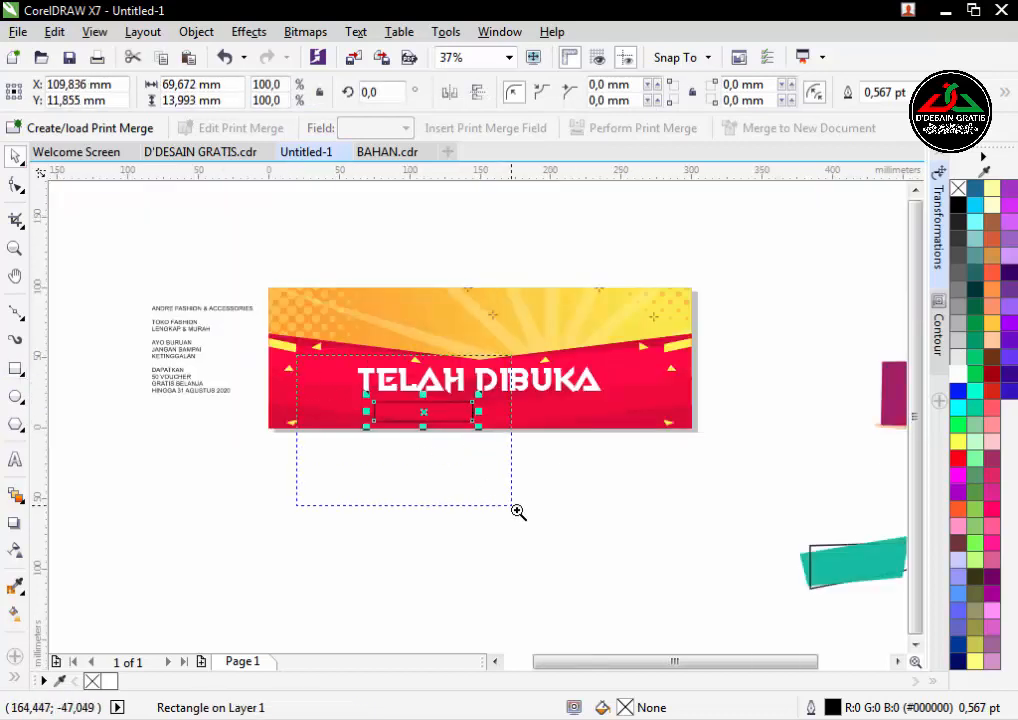
pyautogui.scroll(3, 386, 434)
pyautogui.moveTo(479, 378); pyautogui.dragTo(359, 376)
pyautogui.scroll(-2, 450, 374)
pyautogui.press('F2')
pyautogui.moveTo(264, 274); pyautogui.dragTo(591, 511)
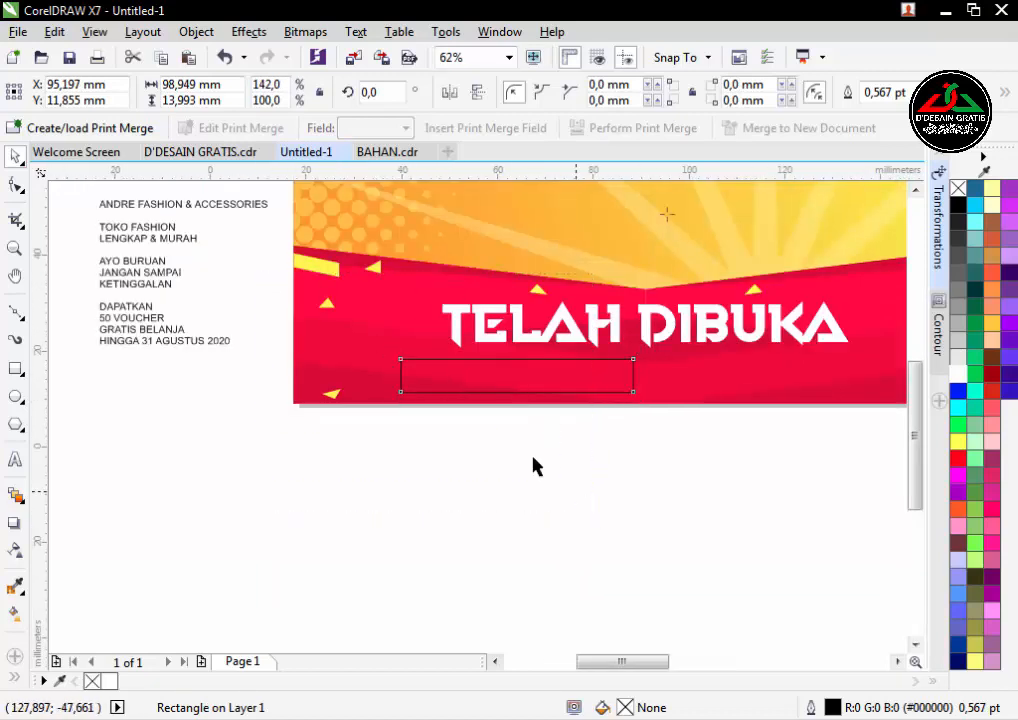
# Convert the rectangle to curves and move its left nodes to form a slanted left end, about 108 mm wide overall.
pyautogui.moveTo(421, 389); pyautogui.dragTo(450, 423)
pyautogui.click(15, 186)
pyautogui.hotkey('ctrl', 'q')
pyautogui.press('space')
pyautogui.scroll(-1, 497, 417)
pyautogui.scroll(-1, 303, 417)
pyautogui.scroll(1, 551, 412)
pyautogui.scroll(-1, 555, 417)
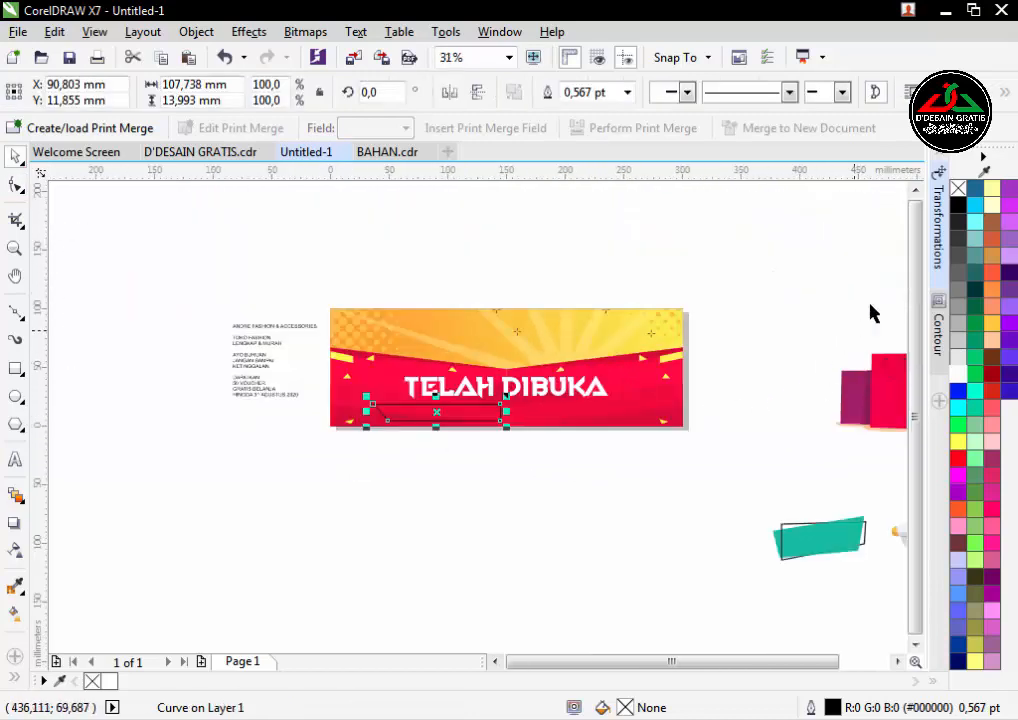
# Place one copy of the slanted shape directly against its right side, offset 107.738 mm, and mirror the copy horizontally.
pyautogui.click(937, 225)
pyautogui.click(757, 302)
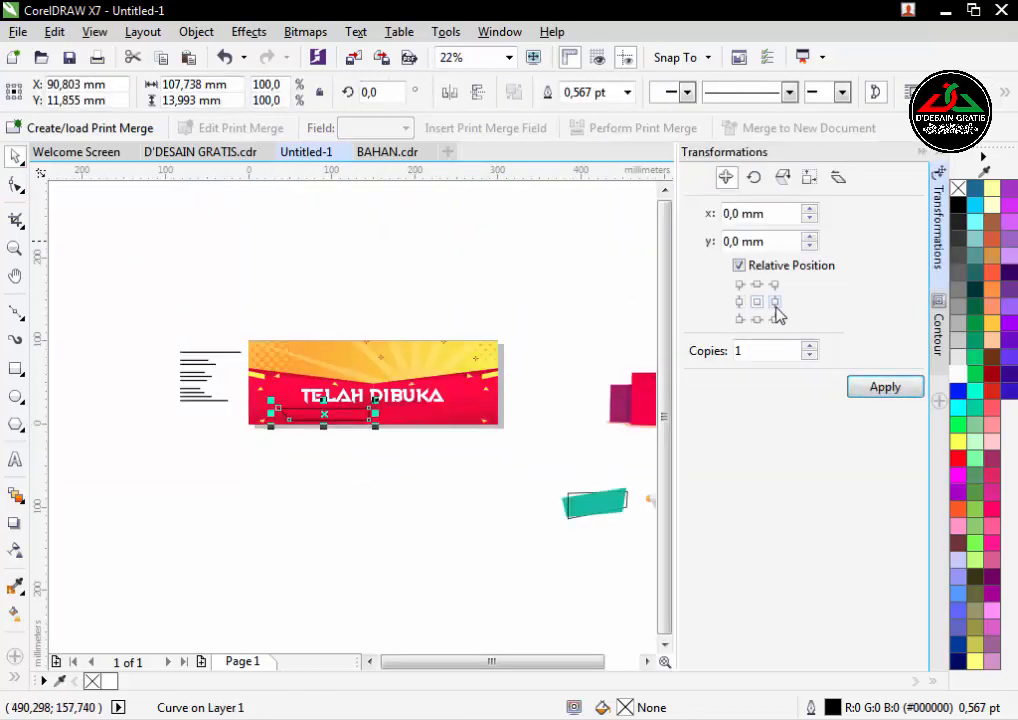
pyautogui.click(870, 389)
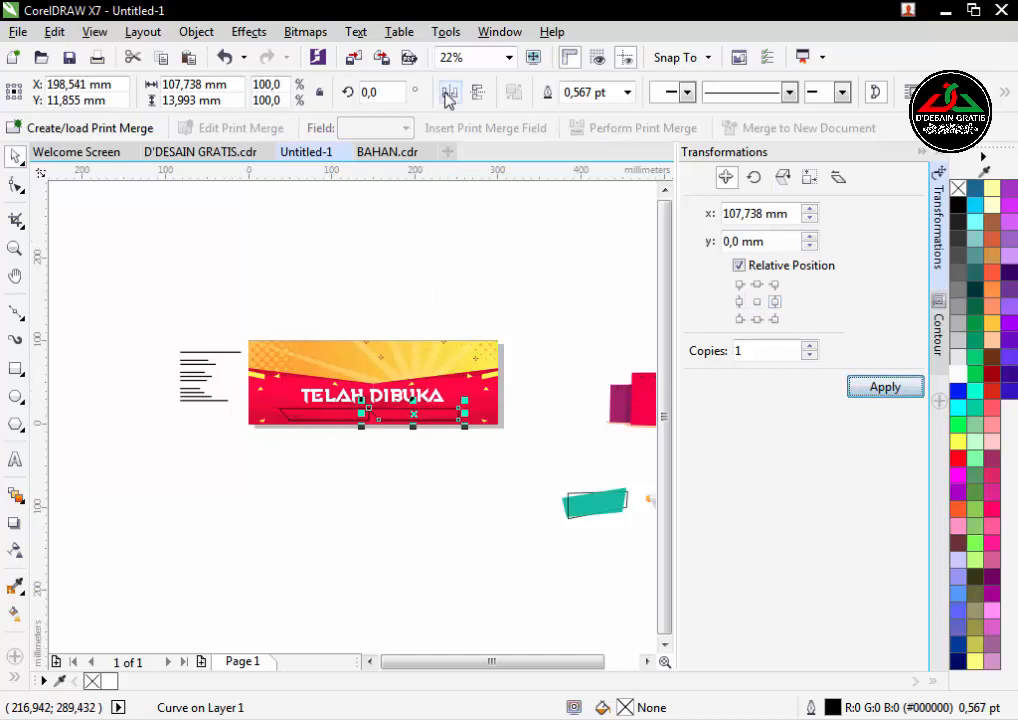
pyautogui.click(371, 482)
pyautogui.scroll(2, 352, 369)
pyautogui.click(415, 564)
pyautogui.keyDown('shift'); pyautogui.click(464, 557); pyautogui.keyUp('shift')
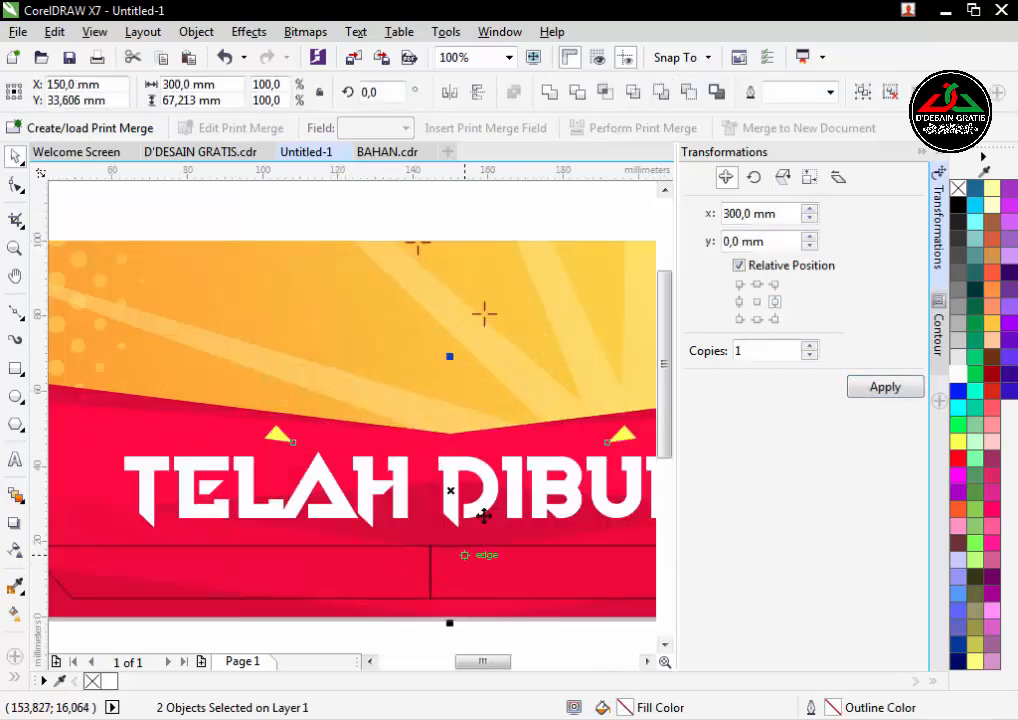
pyautogui.click(554, 93)
pyautogui.scroll(-1, 538, 341)
pyautogui.hotkey('ctrl', 'z')
# Weld the slanted shape and its mirrored copy into a single bar.
pyautogui.click(446, 484)
pyautogui.click(464, 469)
pyautogui.keyDown('shift'); pyautogui.click(520, 443); pyautogui.keyUp('shift')
pyautogui.click(554, 93)
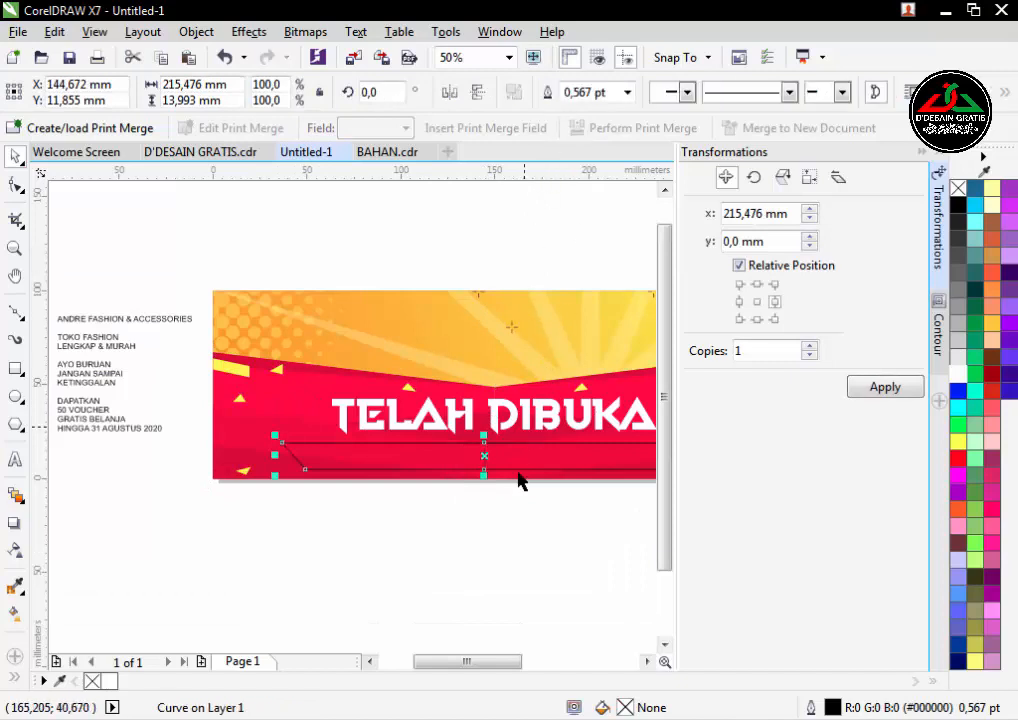
# Centre the welded bar horizontally on the red ribbon graphic.
pyautogui.scroll(3, 518, 459)
pyautogui.scroll(-1, 510, 375)
pyautogui.keyDown('shift'); pyautogui.click(532, 353); pyautogui.keyUp('shift')
pyautogui.press('c')
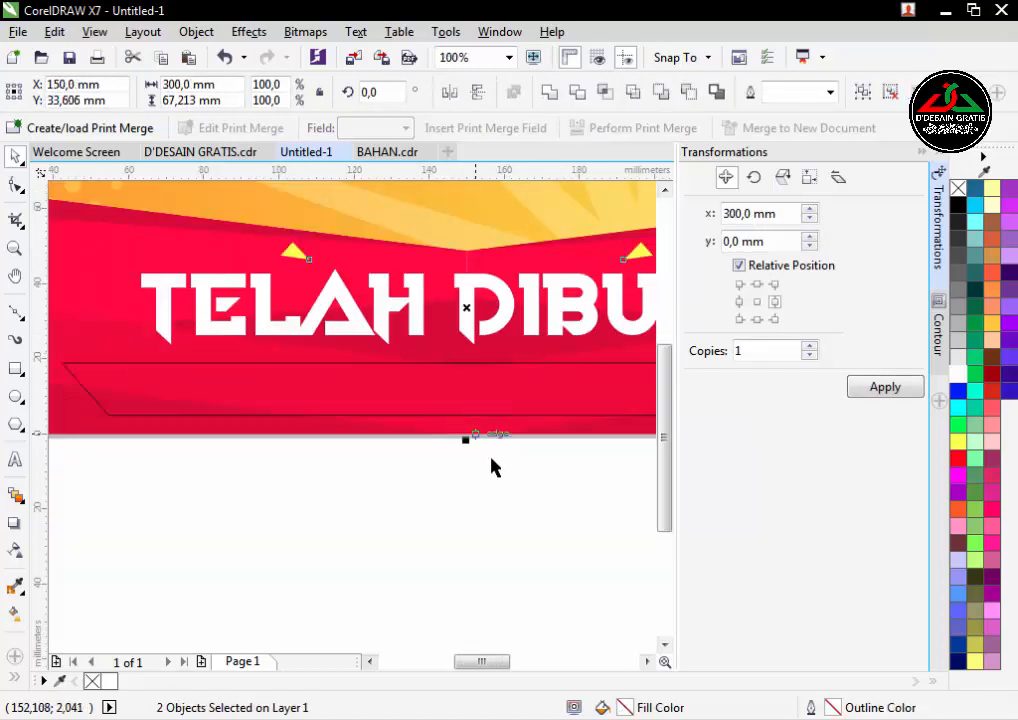
pyautogui.click(482, 450)
pyautogui.click(524, 414)
# Widen the welded bar from its centre to about 242 mm.
pyautogui.scroll(-1, 526, 405)
pyautogui.moveTo(537, 401); pyautogui.dragTo(386, 406)
pyautogui.scroll(-1, 386, 406)
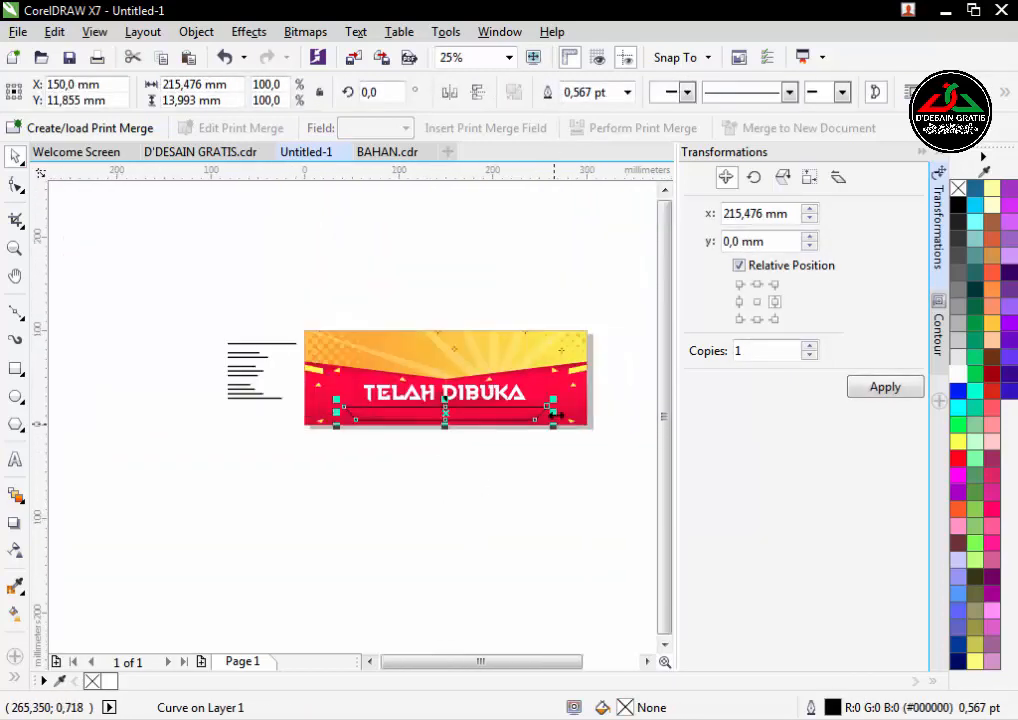
pyautogui.scroll(1, 553, 412)
pyautogui.moveTo(543, 412); pyautogui.dragTo(571, 439)
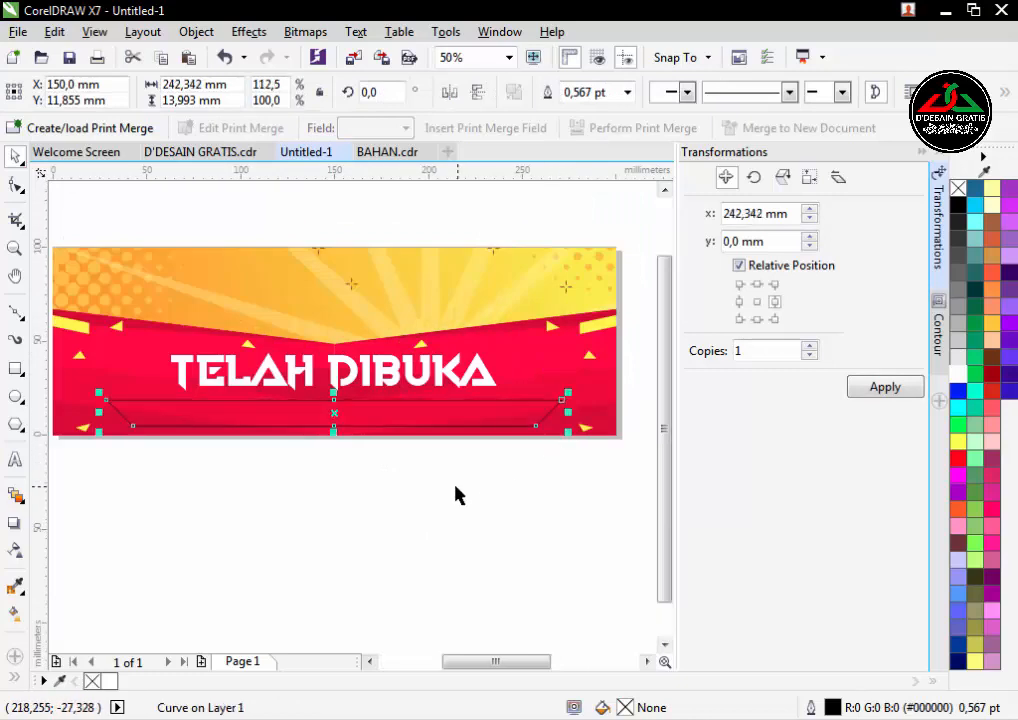
# Fill the bar with yellow (#FFFF00) and remove its outline.
pyautogui.moveTo(446, 450); pyautogui.dragTo(544, 407)
pyautogui.scroll(-1, 543, 405)
pyautogui.moveTo(268, 309); pyautogui.dragTo(493, 473)
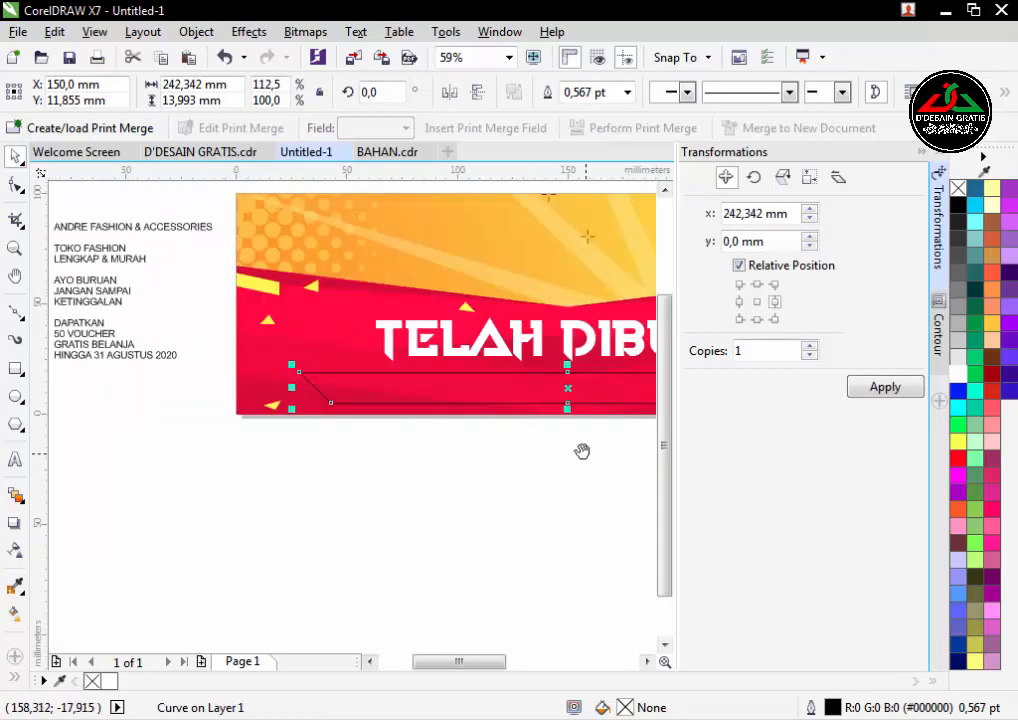
pyautogui.click(960, 445)
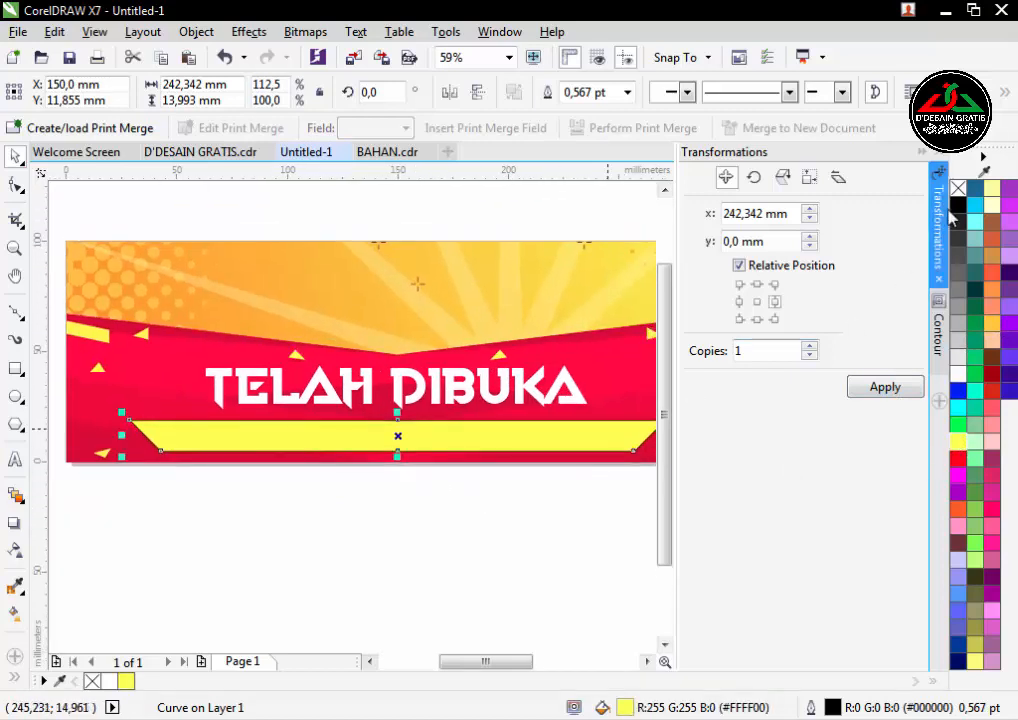
pyautogui.rightClick(956, 190)
pyautogui.moveTo(497, 432); pyautogui.dragTo(554, 407)
pyautogui.scroll(-1, 554, 407)
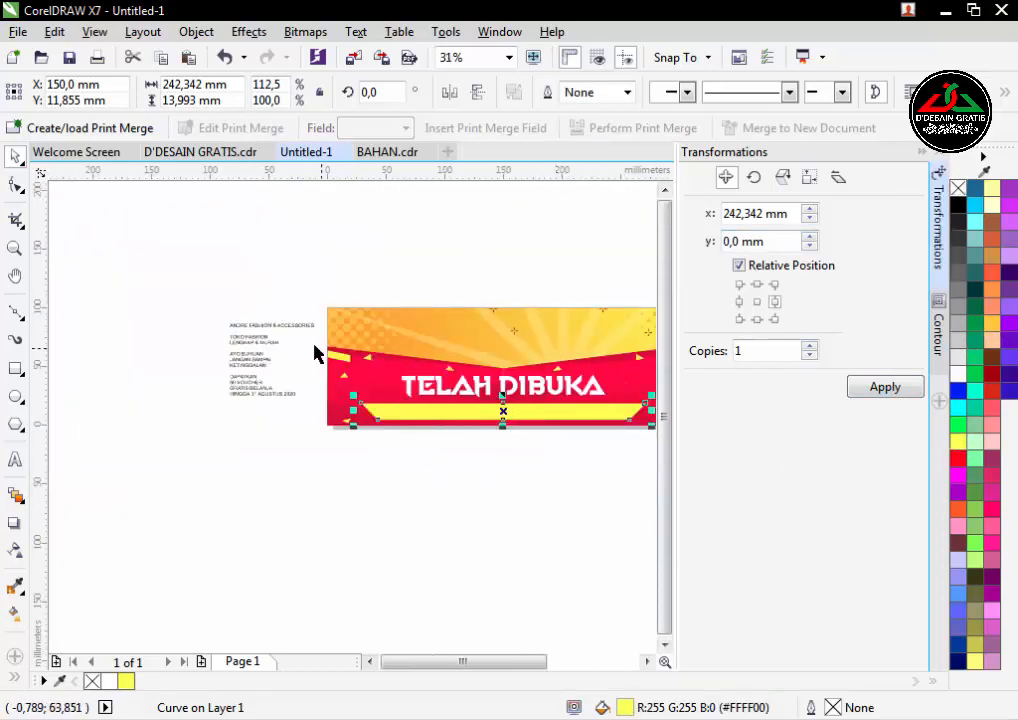
# Set the "ANDRE FASHION & ACCESSORIES" text line in the Humnst777 Blk BT font.
pyautogui.scroll(1, 304, 337)
pyautogui.click(305, 315)
pyautogui.moveTo(400, 362); pyautogui.dragTo(256, 345)
pyautogui.click(513, 104)
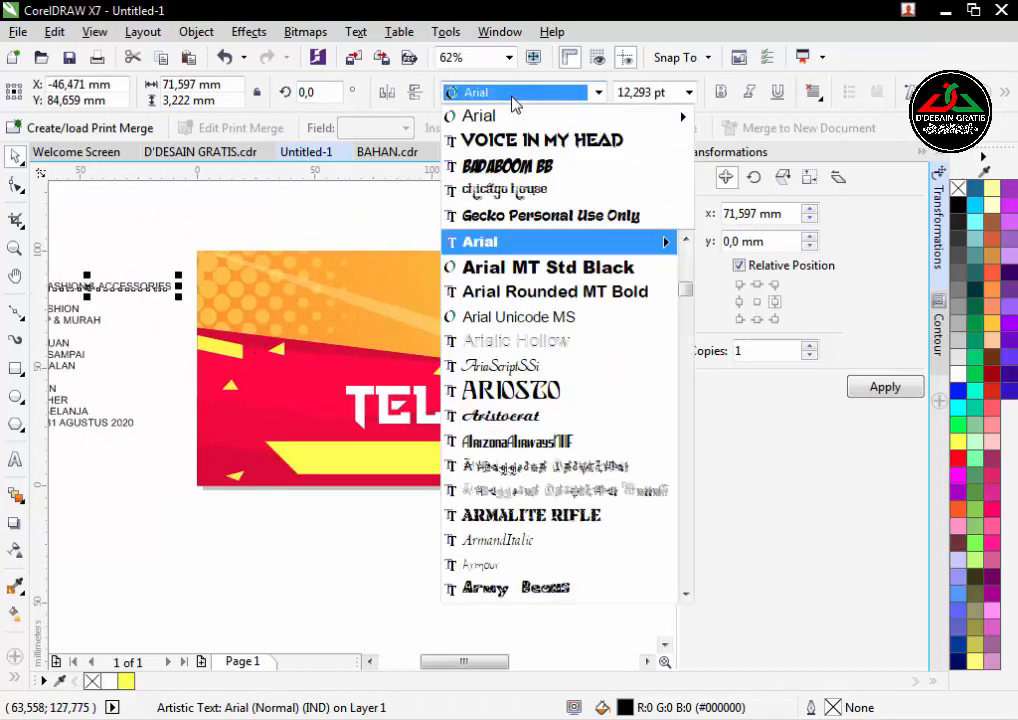
pyautogui.write('Hu')
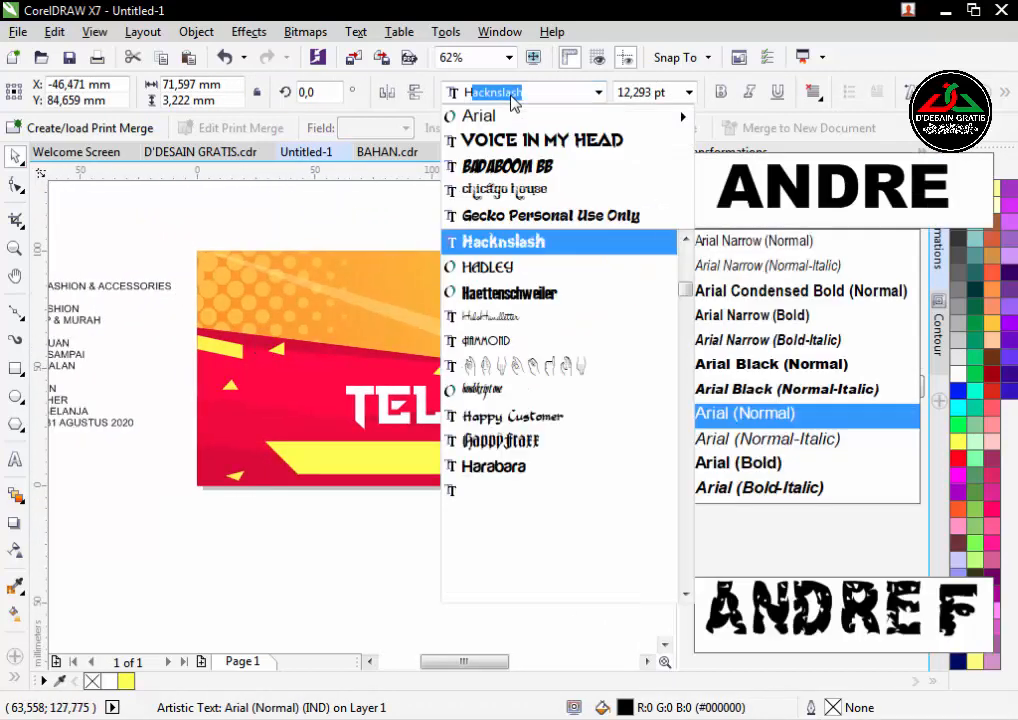
pyautogui.write('mnst777 Blk BT')
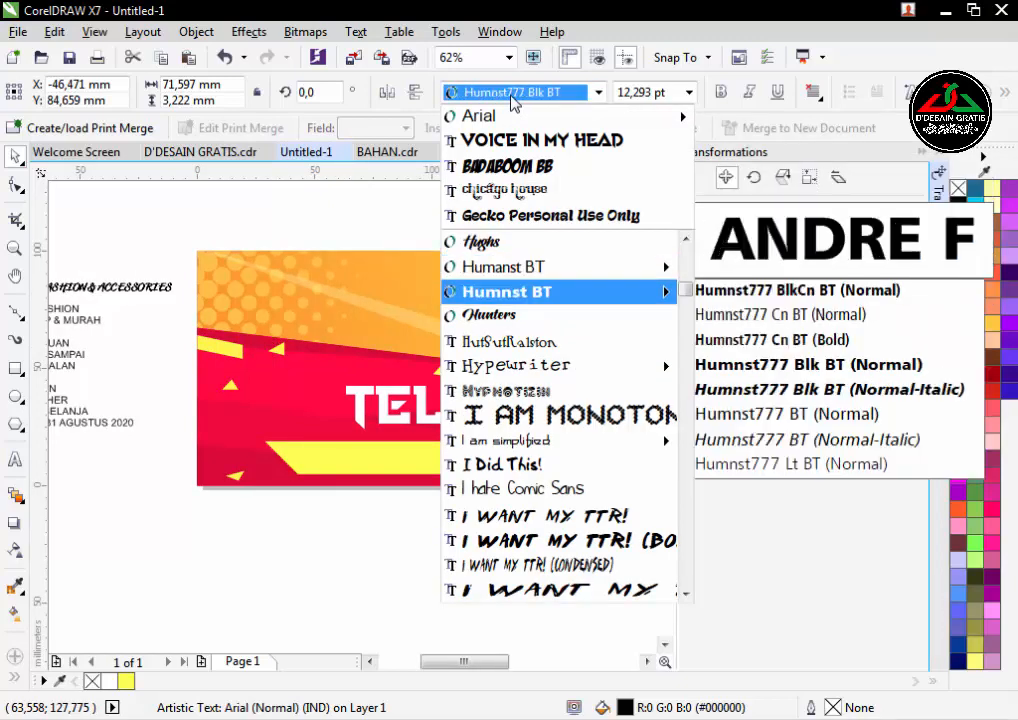
pyautogui.press('Return')
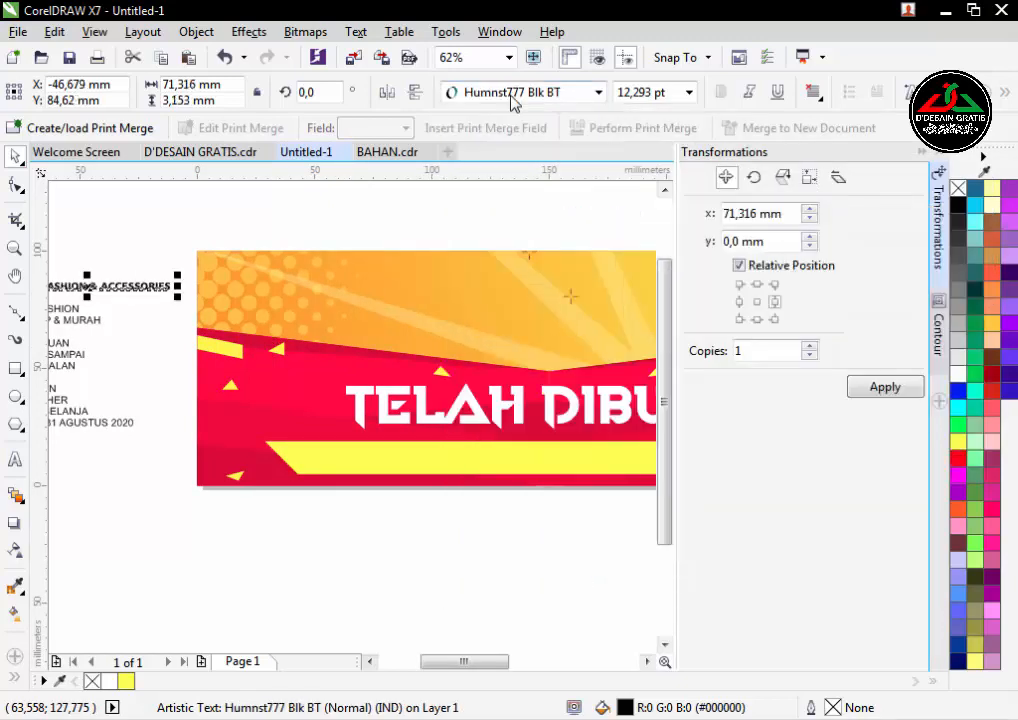
# Centre "ANDRE FASHION & ACCESSORIES" horizontally and vertically on the yellow bar.
pyautogui.keyDown('shift'); pyautogui.click(518, 459); pyautogui.keyUp('shift')
pyautogui.press('c')
pyautogui.press('e')
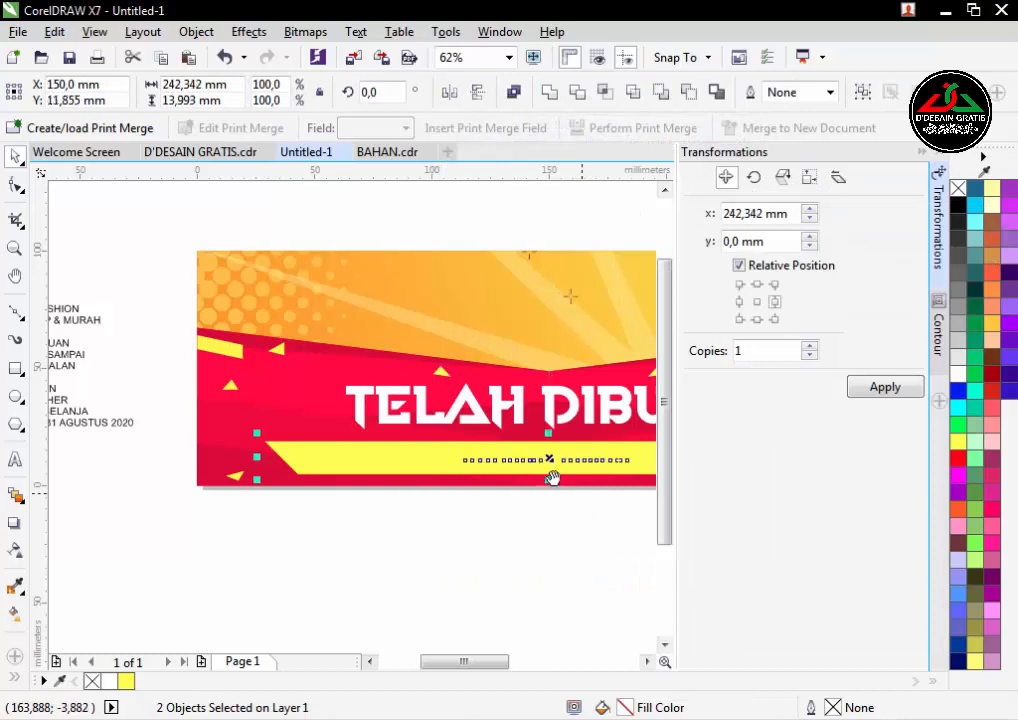
# Enlarge the "ANDRE FASHION & ACCESSORIES" text from its centre to about 206 mm wide on the yellow bar.
pyautogui.moveTo(582, 488); pyautogui.dragTo(401, 460)
pyautogui.moveTo(485, 484); pyautogui.dragTo(287, 388)
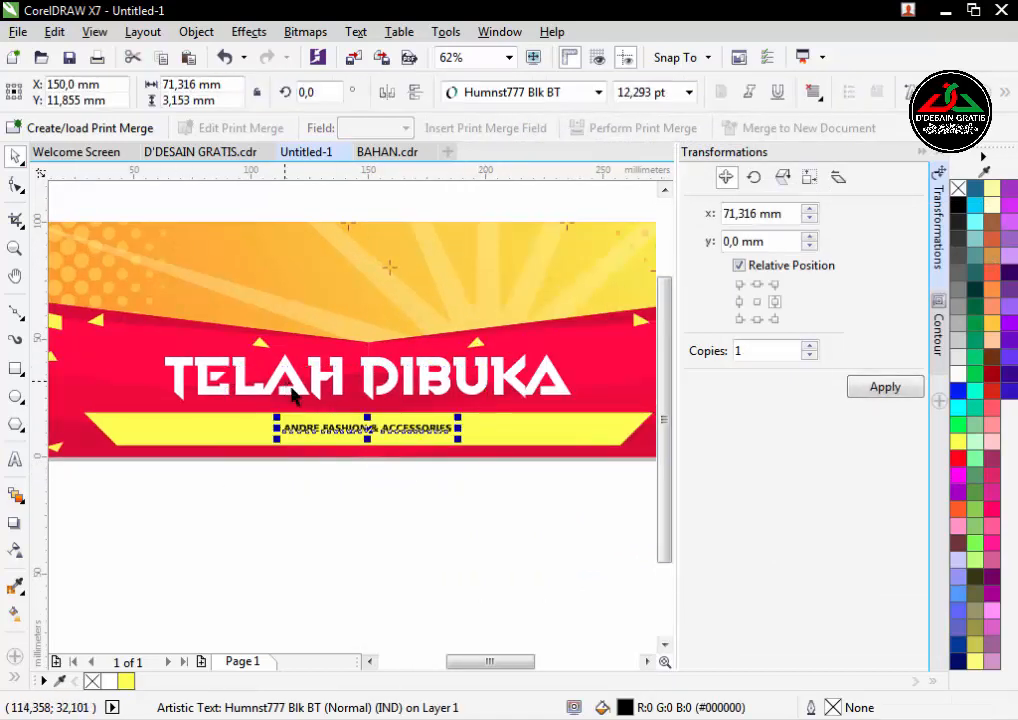
pyautogui.moveTo(459, 441); pyautogui.dragTo(590, 494)
pyautogui.scroll(2, 475, 445)
pyautogui.moveTo(456, 427); pyautogui.dragTo(568, 479)
pyautogui.scroll(-1, 420, 457)
pyautogui.moveTo(259, 450); pyautogui.dragTo(570, 457)
pyautogui.scroll(1, 339, 425)
# Make the yellow bar slightly taller from its centre, keeping its width.
pyautogui.click(333, 468)
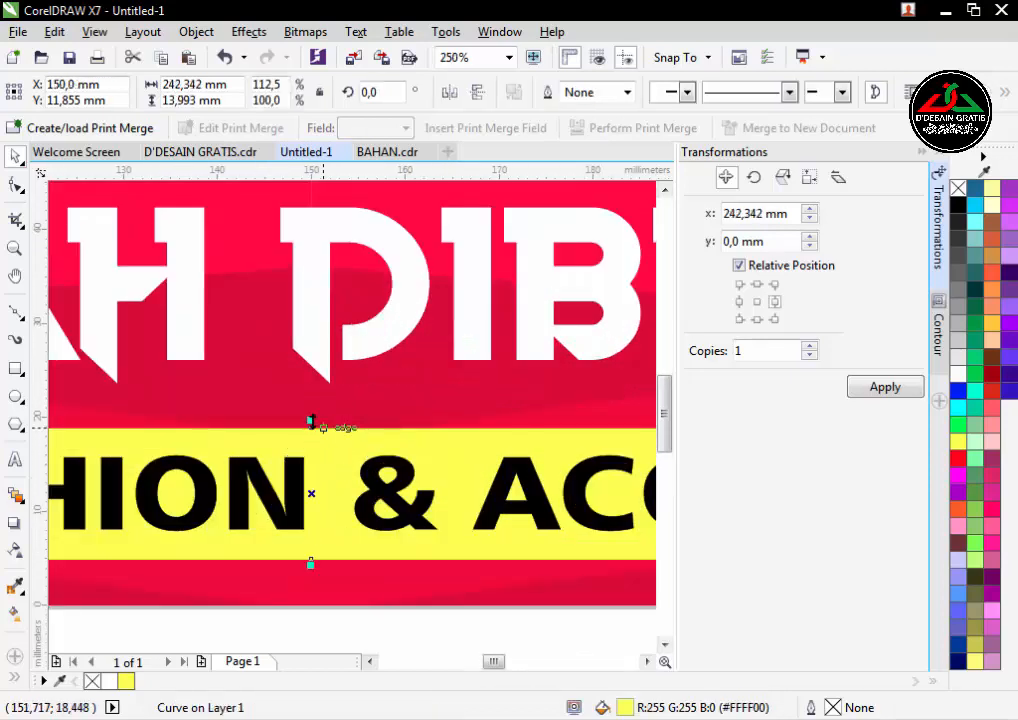
pyautogui.moveTo(342, 407); pyautogui.dragTo(375, 425)
pyautogui.scroll(-1, 348, 421)
pyautogui.click(363, 556)
# Stretch the "ANDRE FASHION & ACCESSORIES" text vertically from its centre to about 10.1 mm high.
pyautogui.click(364, 467)
pyautogui.scroll(-1, 400, 509)
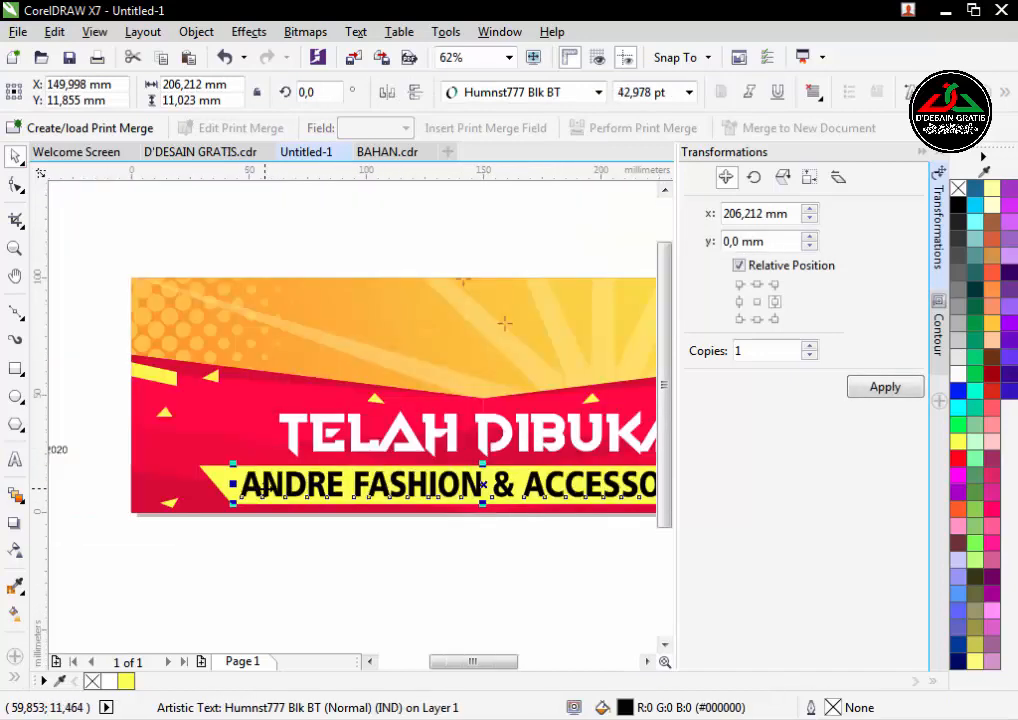
pyautogui.scroll(1, 267, 485)
pyautogui.moveTo(648, 508); pyautogui.dragTo(350, 482)
pyautogui.scroll(-1, 350, 482)
pyautogui.moveTo(482, 533); pyautogui.dragTo(429, 518)
pyautogui.scroll(1, 283, 419)
pyautogui.scroll(3, 283, 425)
pyautogui.moveTo(362, 462); pyautogui.dragTo(362, 479)
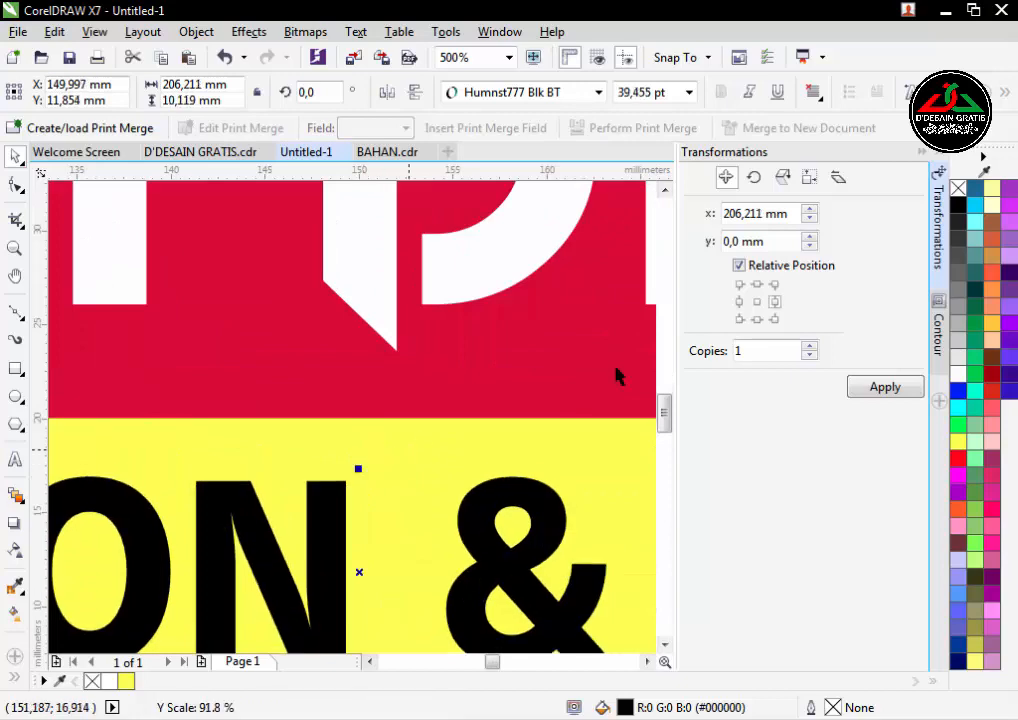
pyautogui.scroll(-3, 495, 460)
pyautogui.scroll(-1, 363, 484)
# Place the megaphone graphic, about 35.6 mm wide, in the banner's lower-right corner beside the yellow bar.
pyautogui.moveTo(382, 541); pyautogui.dragTo(418, 514)
pyautogui.moveTo(178, 332); pyautogui.dragTo(558, 600)
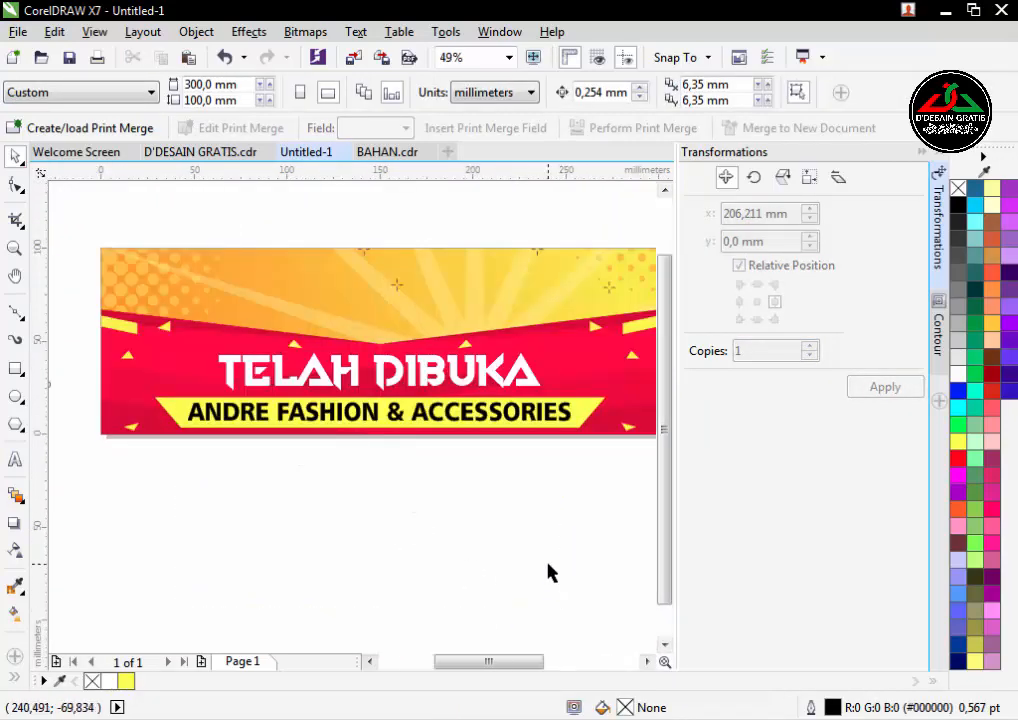
pyautogui.scroll(-1, 548, 563)
pyautogui.moveTo(604, 500); pyautogui.dragTo(533, 420)
pyautogui.scroll(3, 470, 461)
pyautogui.scroll(-2, 393, 424)
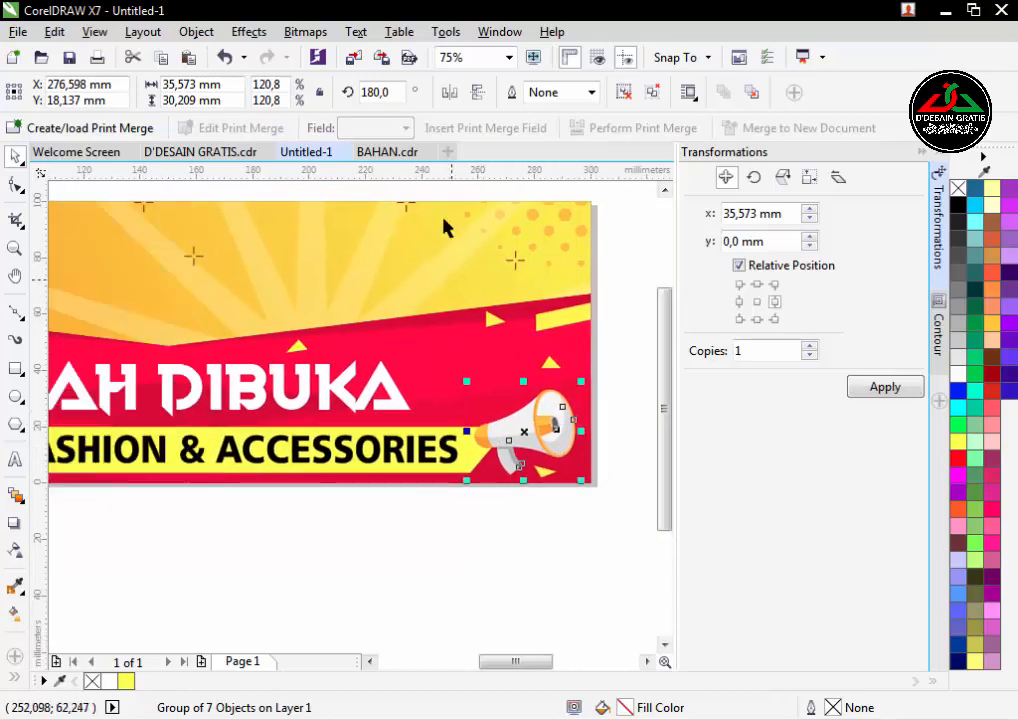
# Make a horizontally mirrored copy of the megaphone and place it in the banner's lower-left corner.
pyautogui.click(444, 100)
pyautogui.scroll(-1, 454, 488)
pyautogui.moveTo(489, 473); pyautogui.dragTo(148, 441)
pyautogui.scroll(1, 137, 441)
pyautogui.scroll(1, 141, 441)
pyautogui.scroll(-2, 271, 446)
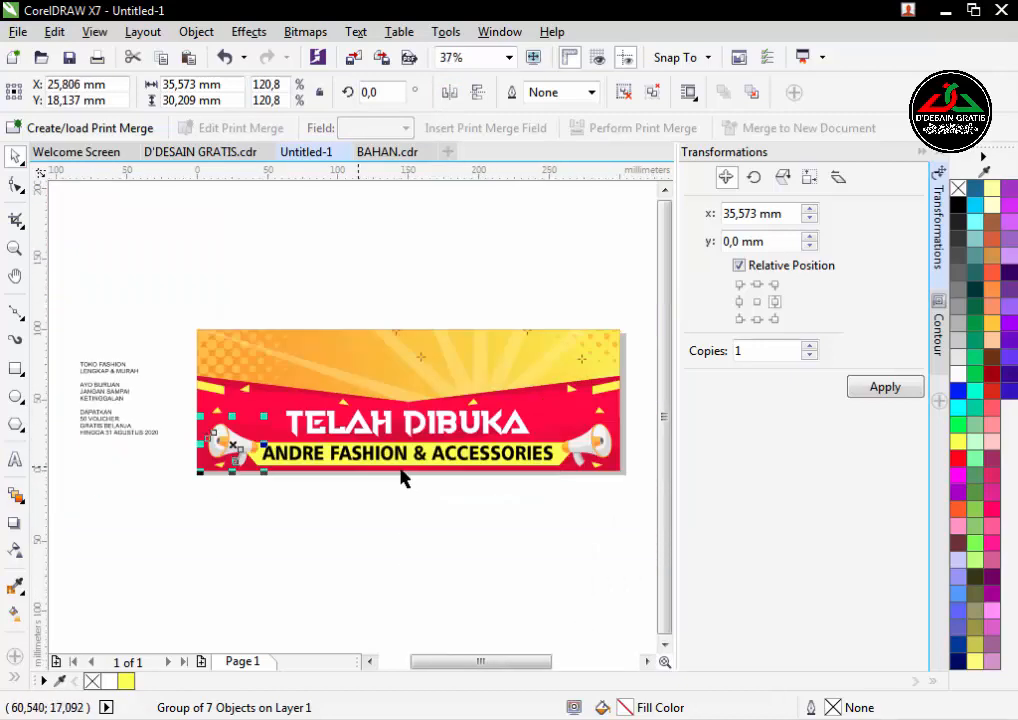
# Group the two megaphones and centre them horizontally on the banner background.
pyautogui.moveTo(516, 451); pyautogui.dragTo(397, 478)
pyautogui.keyDown('shift'); pyautogui.click(470, 470); pyautogui.keyUp('shift')
pyautogui.hotkey('ctrl', 'g')
pyautogui.keyDown('shift'); pyautogui.click(400, 393); pyautogui.keyUp('shift')
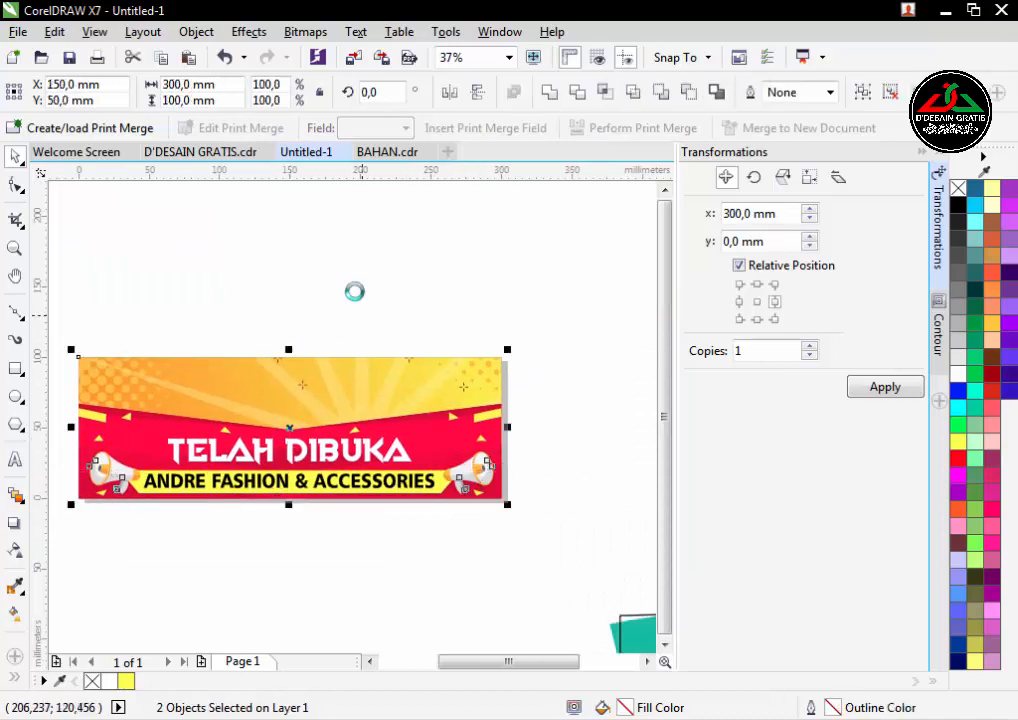
pyautogui.click(352, 290)
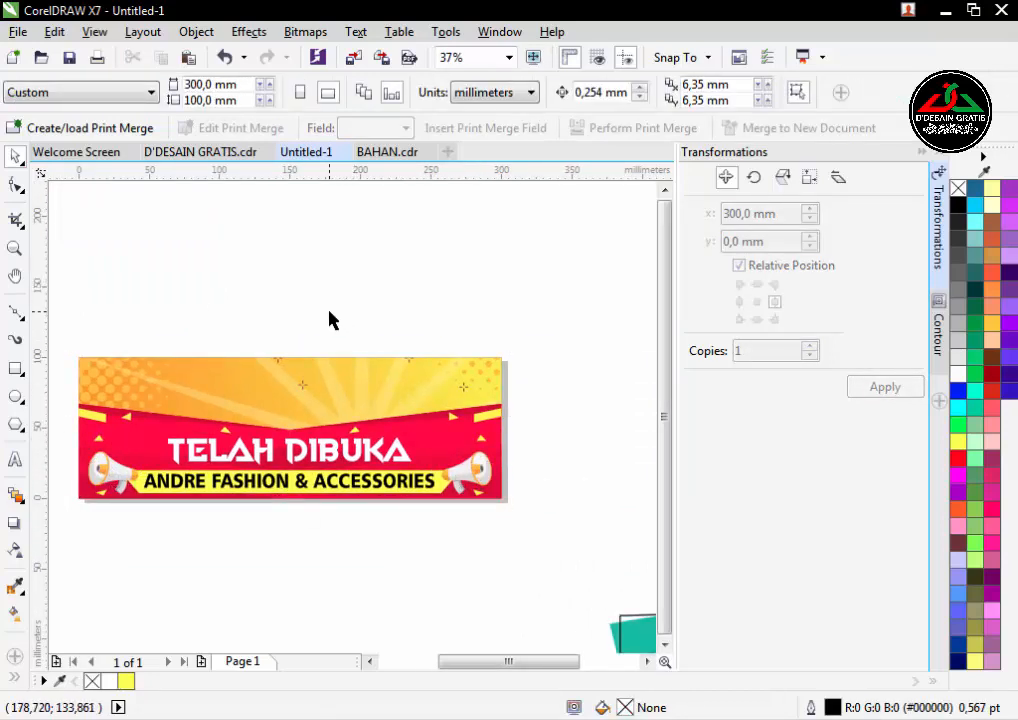
# Widen the "TELAH DIBUKA" headline from its centre to about 186 mm.
pyautogui.moveTo(289, 383); pyautogui.dragTo(390, 346)
pyautogui.click(374, 380)
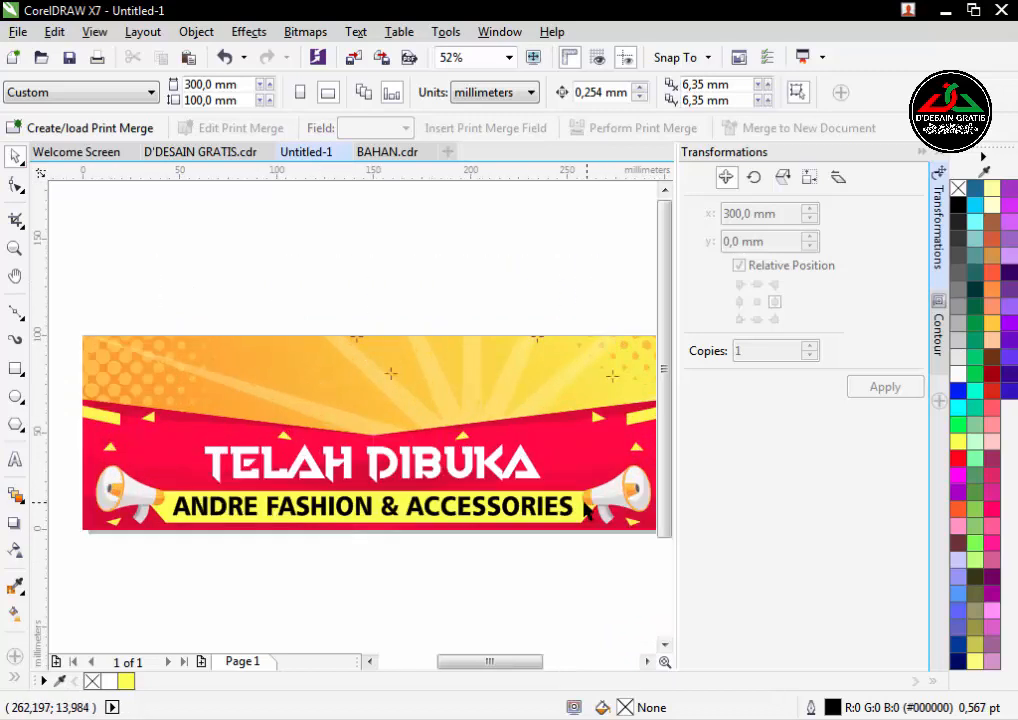
pyautogui.click(519, 462)
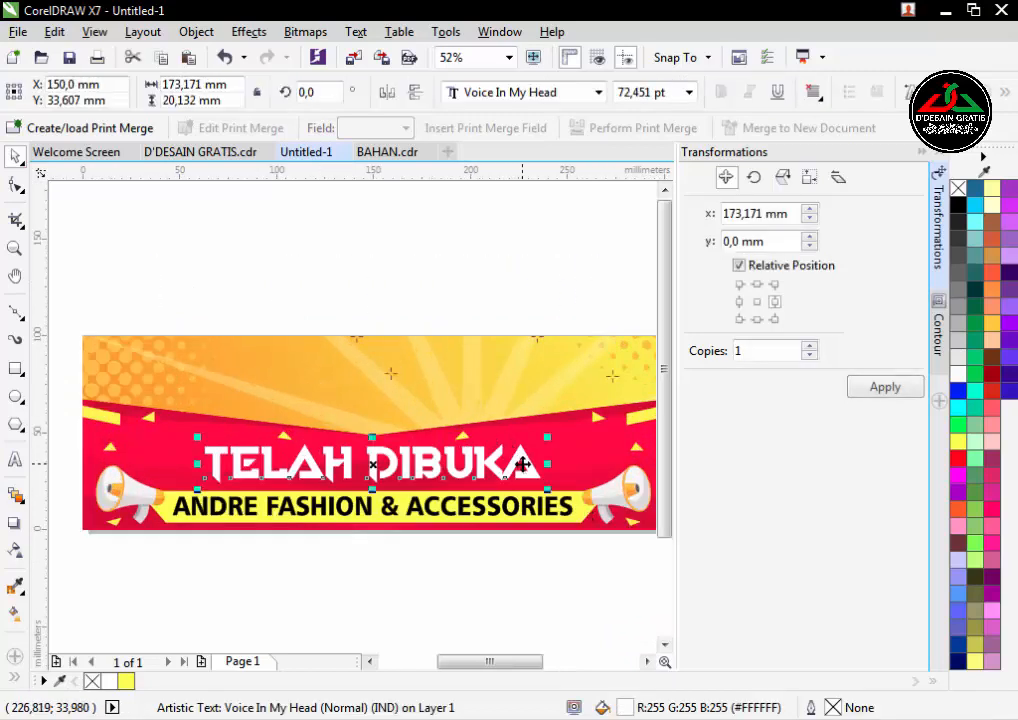
pyautogui.scroll(2, 519, 462)
pyautogui.keyDown('shift'); pyautogui.click(570, 466); pyautogui.keyUp('shift')
pyautogui.click(555, 470)
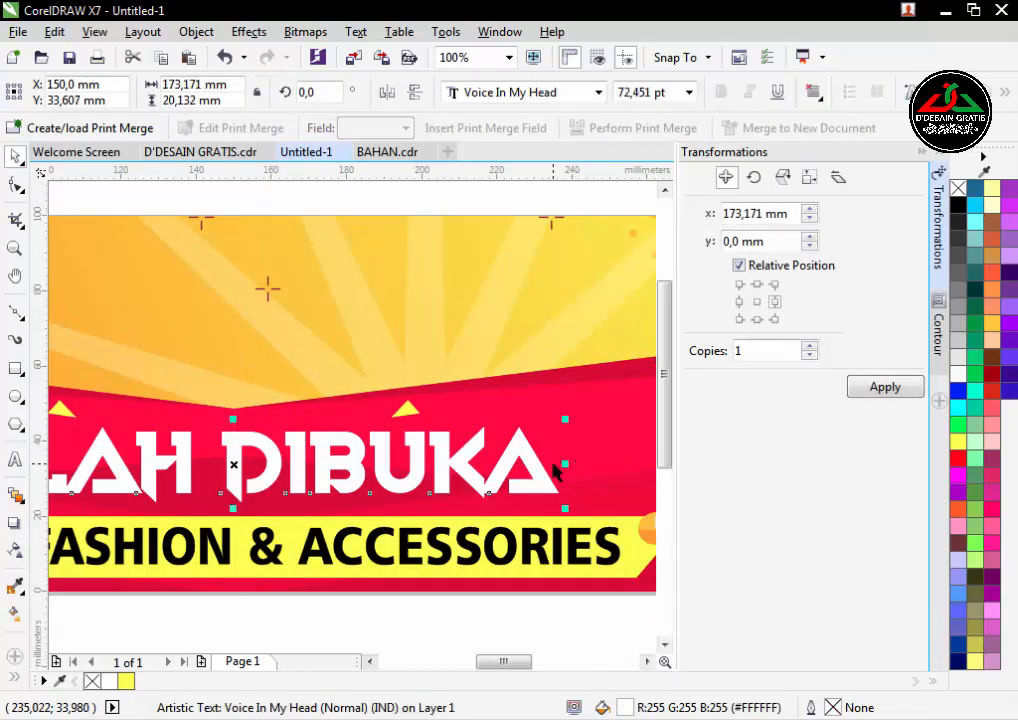
pyautogui.moveTo(561, 464); pyautogui.dragTo(586, 464)
pyautogui.moveTo(273, 509); pyautogui.dragTo(357, 491)
# Move the "TELAH DIBUKA" headline down about 1.3 mm towards the yellow bar.
pyautogui.press('Down')
pyautogui.press('Down')
pyautogui.press('Down')
pyautogui.press('Down')
pyautogui.press('Down')
pyautogui.scroll(-2, 430, 530)
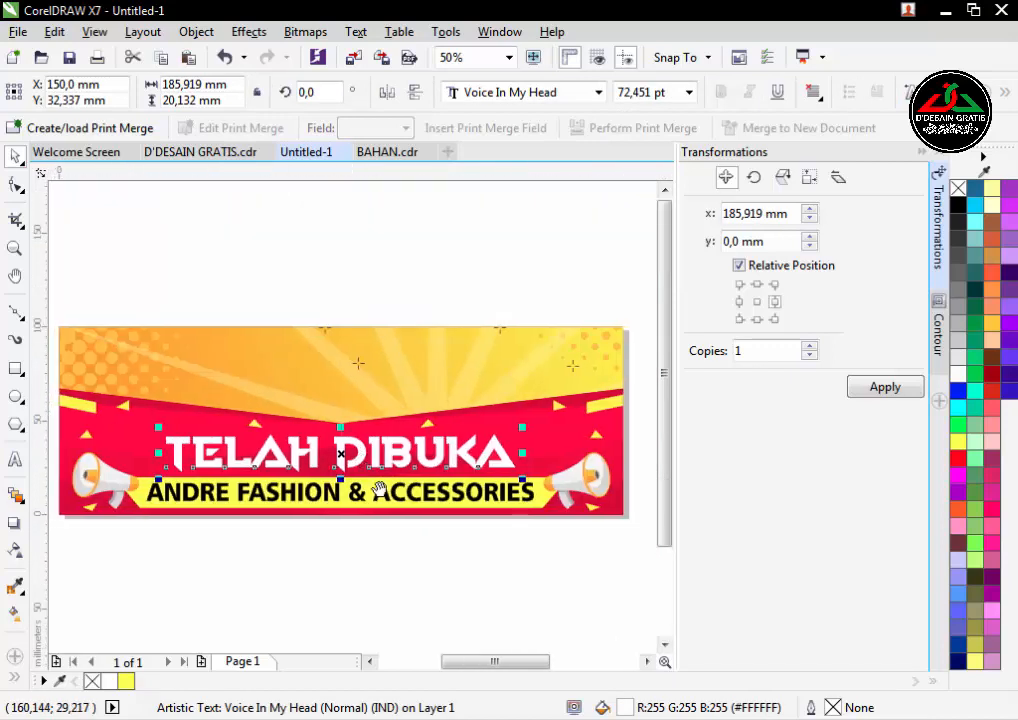
# Combine the "TOKO FASHION" and "LENGKAP & MURAH" lines into one text object and move it above the banner.
pyautogui.moveTo(289, 364); pyautogui.dragTo(353, 335)
pyautogui.click(321, 257)
pyautogui.moveTo(223, 396); pyautogui.dragTo(466, 354)
pyautogui.scroll(1, 272, 354)
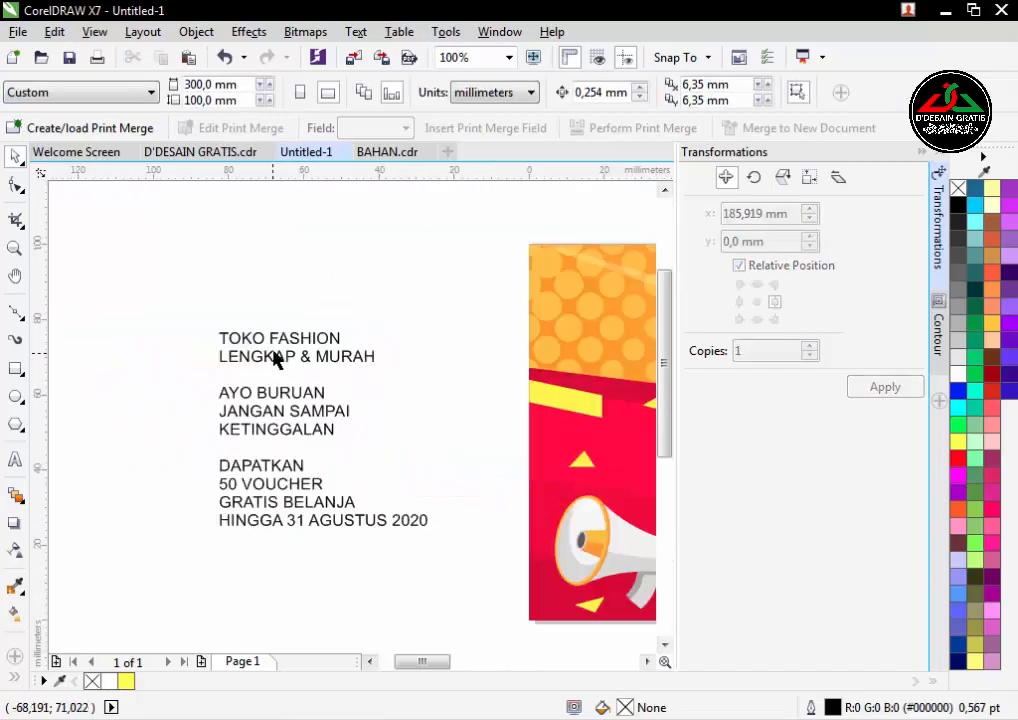
pyautogui.click(300, 342)
pyautogui.keyDown('shift'); pyautogui.click(271, 368); pyautogui.keyUp('shift')
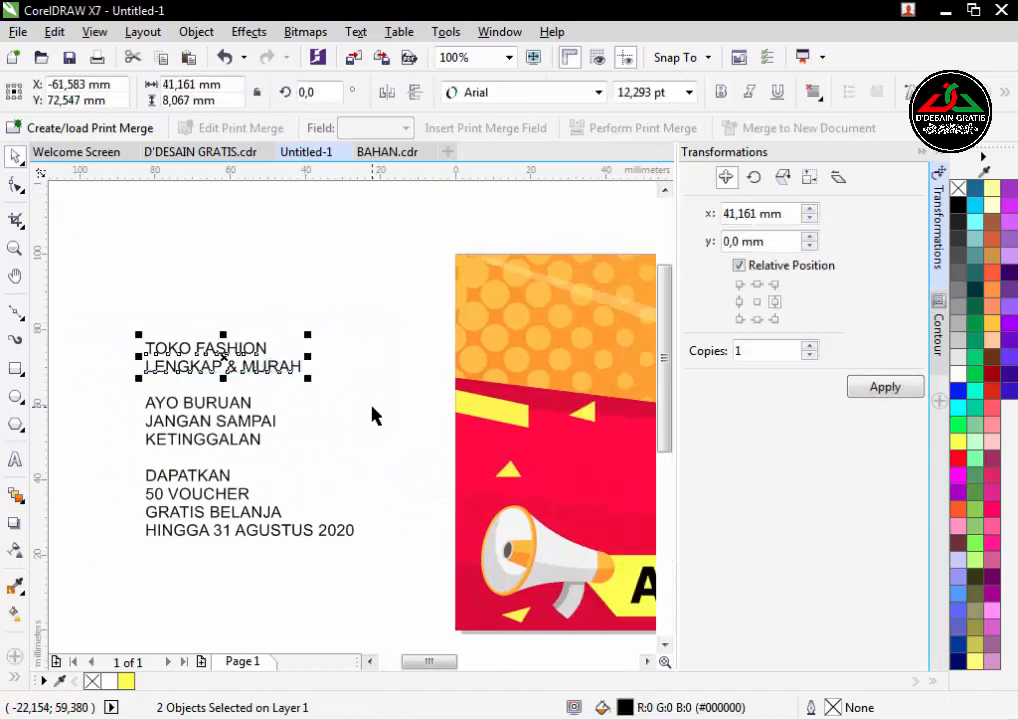
pyautogui.hotkey('ctrl', 'l')
pyautogui.scroll(-1, 386, 400)
pyautogui.moveTo(386, 398); pyautogui.dragTo(472, 340)
pyautogui.scroll(-1, 215, 460)
pyautogui.scroll(1, 515, 428)
pyautogui.scroll(-1, 515, 562)
# Move the shopping bags graphic onto the upper right half of the banner and scale it down.
pyautogui.moveTo(508, 537); pyautogui.dragTo(498, 483)
pyautogui.moveTo(578, 521); pyautogui.dragTo(342, 483)
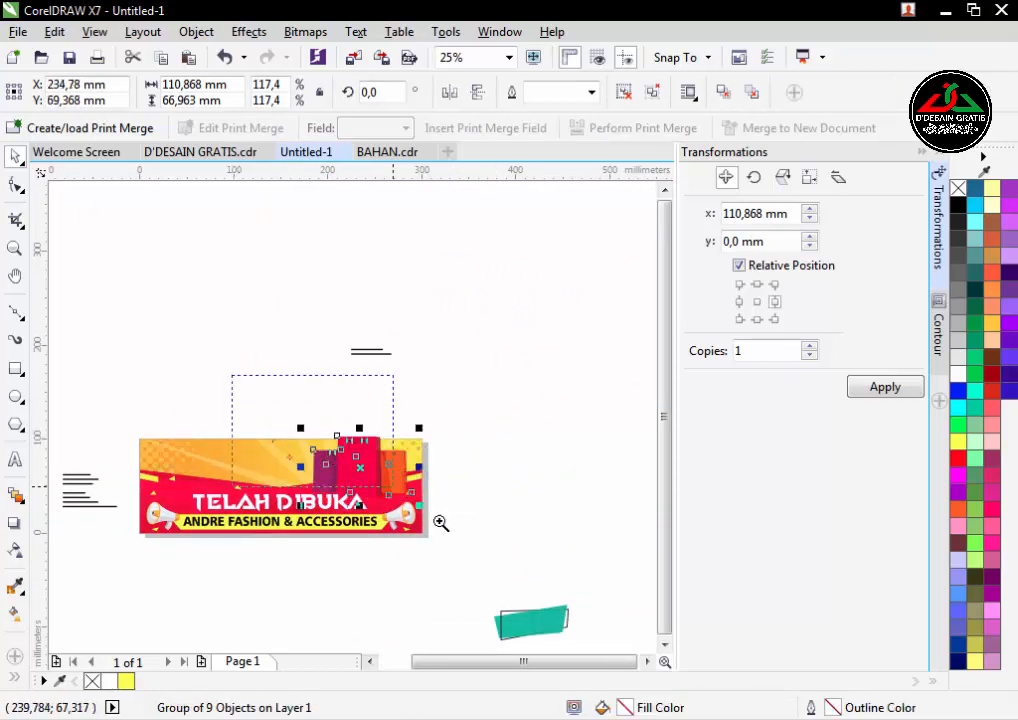
pyautogui.scroll(2, 371, 498)
pyautogui.moveTo(469, 506); pyautogui.dragTo(424, 478)
pyautogui.moveTo(344, 416); pyautogui.dragTo(382, 439)
pyautogui.moveTo(490, 492); pyautogui.dragTo(470, 479)
# Put the shopping bags behind the red wave shape and adjust their position right of the banner's centre.
pyautogui.rightClick(387, 413)
pyautogui.click(466, 238)
pyautogui.click(327, 369)
pyautogui.click(357, 263)
pyautogui.moveTo(405, 366); pyautogui.dragTo(376, 386)
pyautogui.moveTo(486, 382); pyautogui.dragTo(482, 352)
# Place the teal label with the black frame in the banner's upper-right corner, overlapping the shopping bags.
pyautogui.scroll(-2, 482, 350)
pyautogui.scroll(1, 459, 481)
pyautogui.moveTo(553, 450); pyautogui.dragTo(301, 307)
pyautogui.press('F2')
pyautogui.moveTo(191, 261); pyautogui.dragTo(421, 433)
pyautogui.scroll(-1, 382, 340)
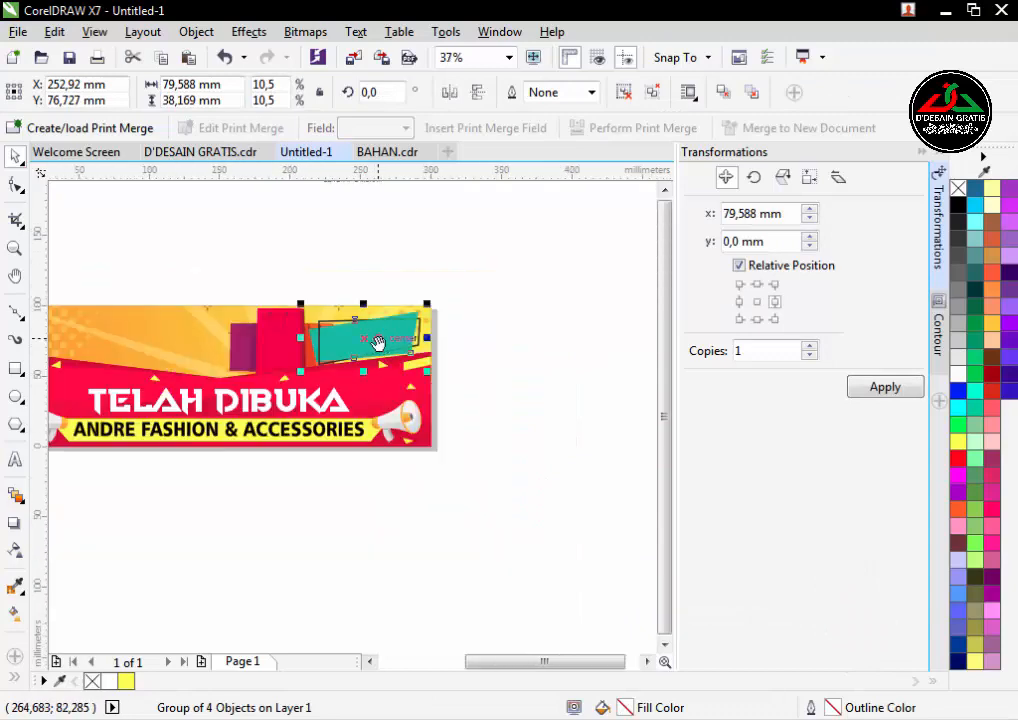
# Move the "TOKO FASHION LENGKAP & MURAH" text onto the teal label and set it centre-aligned in BadaBoom BB.
pyautogui.moveTo(382, 332); pyautogui.dragTo(361, 464)
pyautogui.scroll(1, 332, 318)
pyautogui.moveTo(334, 321); pyautogui.dragTo(356, 488)
pyautogui.click(523, 92)
pyautogui.click(523, 191)
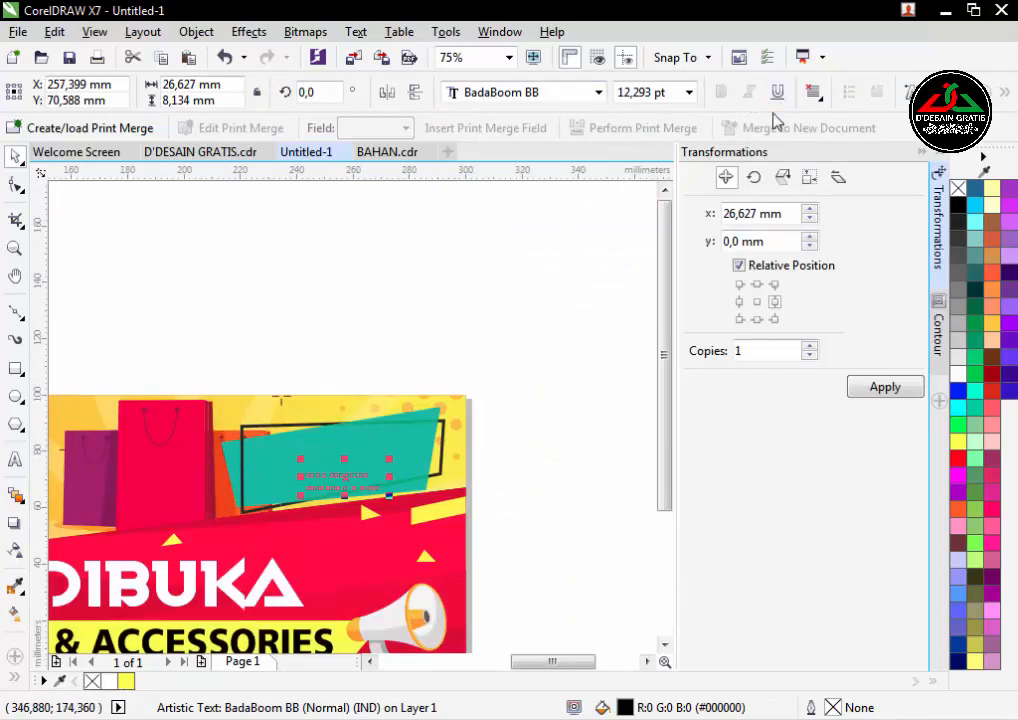
pyautogui.click(815, 96)
pyautogui.click(845, 159)
# Enlarge the "TOKO FASHION LENGKAP & MURAH" text to about 51 mm wide on the teal label.
pyautogui.press('F2')
pyautogui.moveTo(195, 382); pyautogui.dragTo(588, 541)
pyautogui.moveTo(351, 466); pyautogui.dragTo(408, 468)
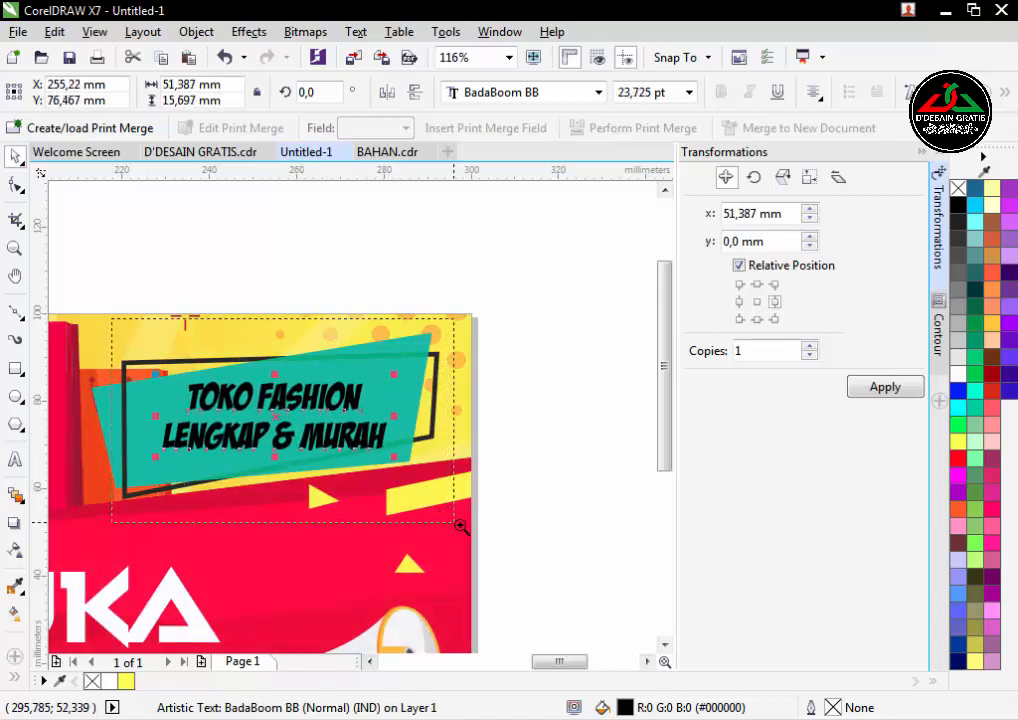
pyautogui.moveTo(111, 318); pyautogui.dragTo(454, 521)
pyautogui.scroll(-2, 461, 480)
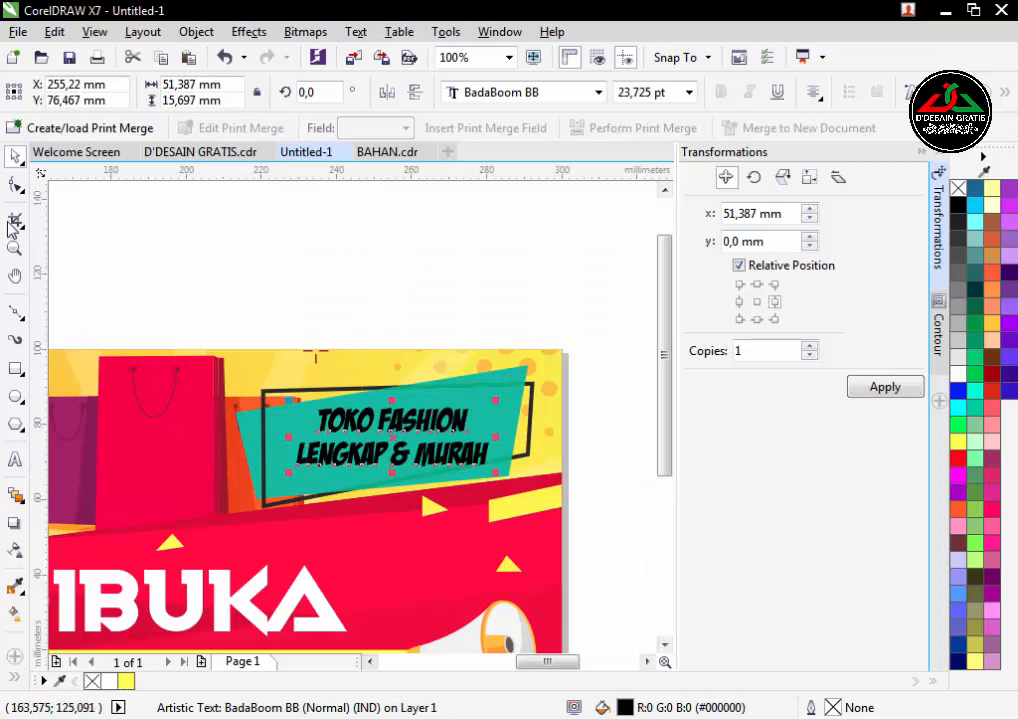
# Tighten the line spacing of the teal label's text and enlarge it from its centre to about 55 mm wide.
pyautogui.click(20, 190)
pyautogui.scroll(1, 376, 486)
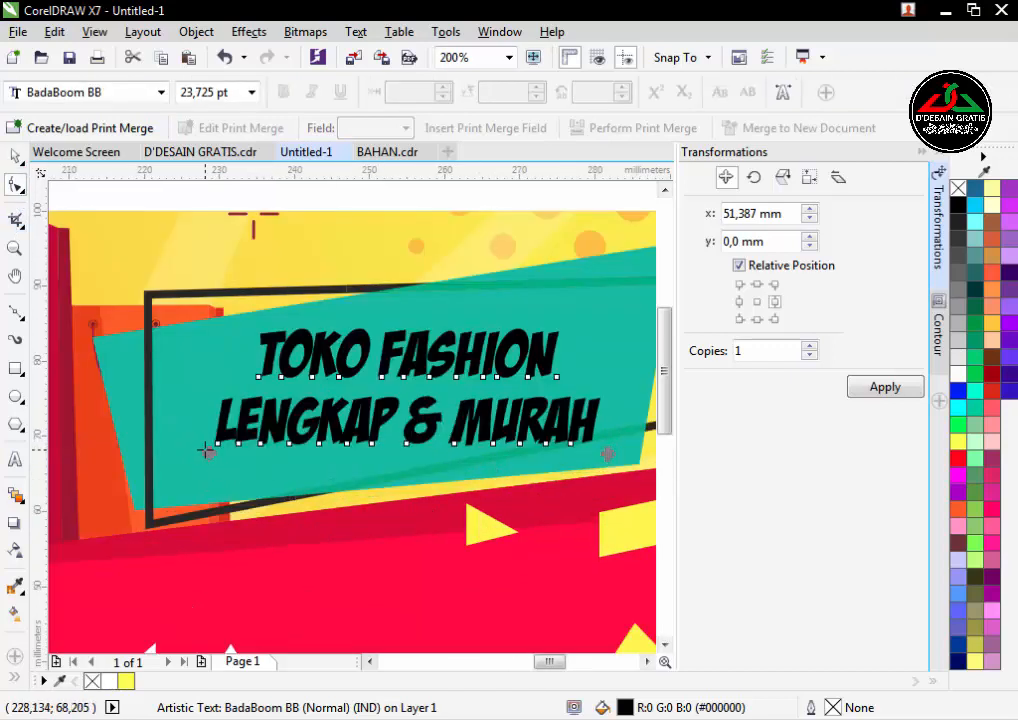
pyautogui.moveTo(205, 448); pyautogui.dragTo(204, 427)
pyautogui.press('space')
pyautogui.scroll(-1, 460, 392)
pyautogui.moveTo(527, 392); pyautogui.dragTo(516, 419)
pyautogui.scroll(1, 323, 415)
# Skew the label text vertically by about 7.5° so it rises to the right along the teal shape.
pyautogui.click(426, 389)
pyautogui.moveTo(319, 428); pyautogui.dragTo(382, 396)
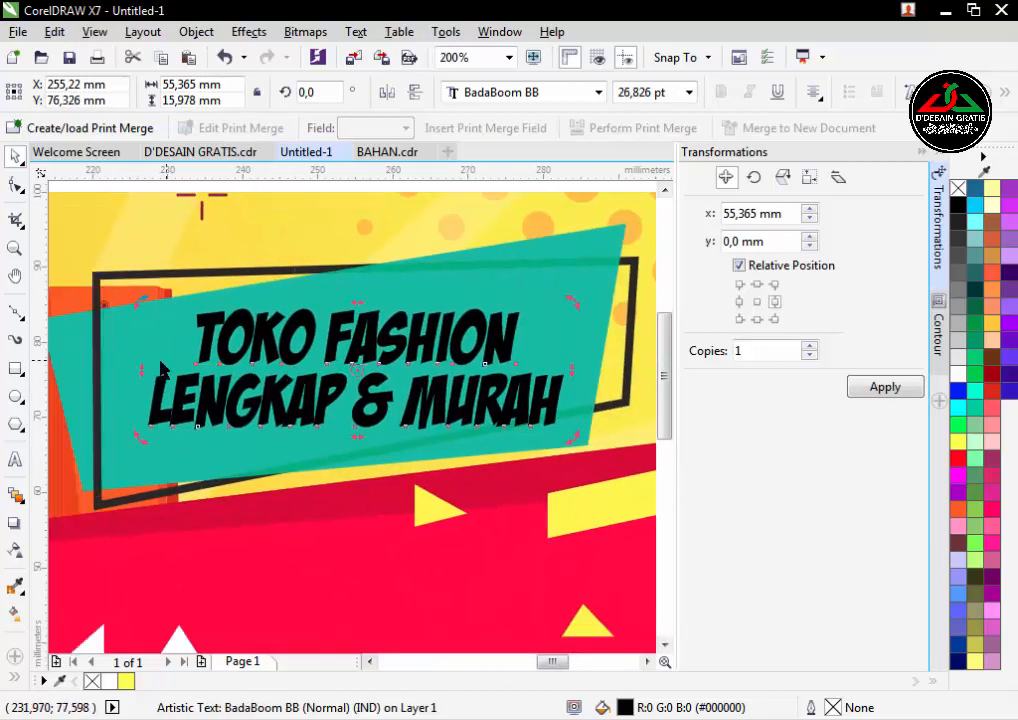
pyautogui.moveTo(141, 372); pyautogui.dragTo(126, 399)
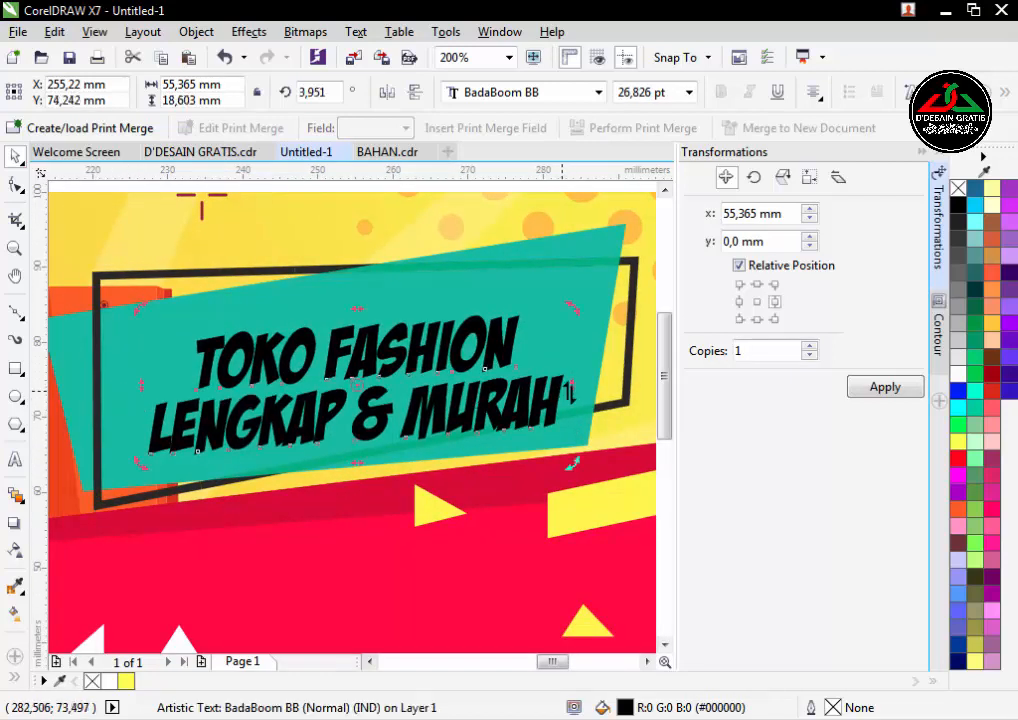
pyautogui.moveTo(569, 392)
pyautogui.mouseDown()
pyautogui.moveTo(594, 366)
pyautogui.moveTo(572, 388)
pyautogui.mouseUp()
pyautogui.scroll(-2, 572, 388)
pyautogui.scroll(2, 597, 373)
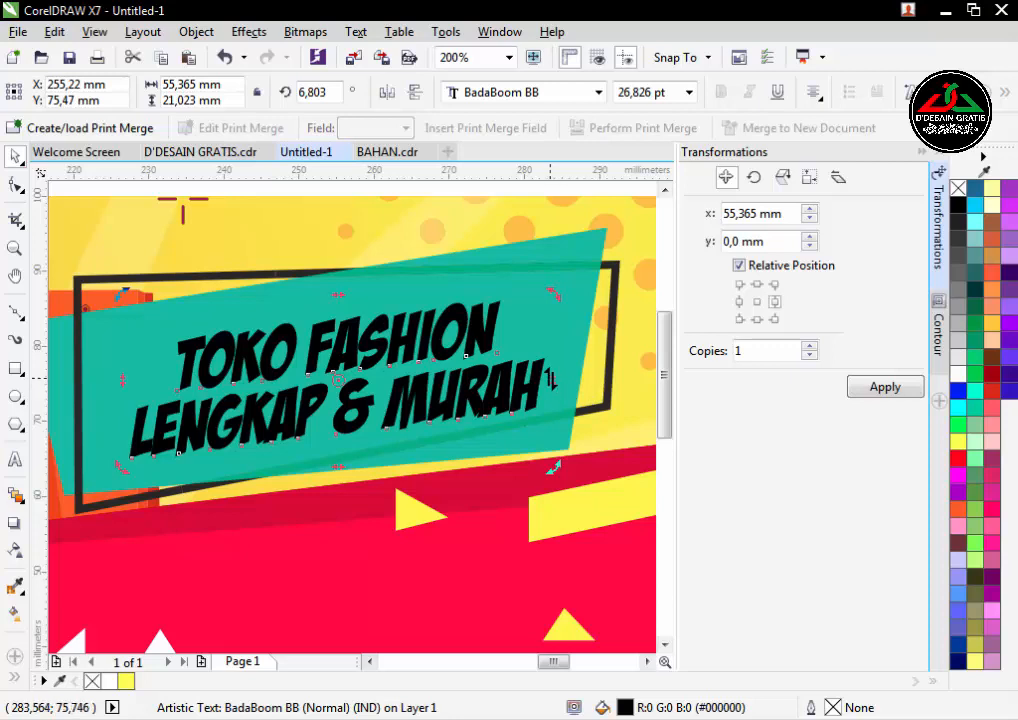
pyautogui.moveTo(549, 378); pyautogui.dragTo(542, 380)
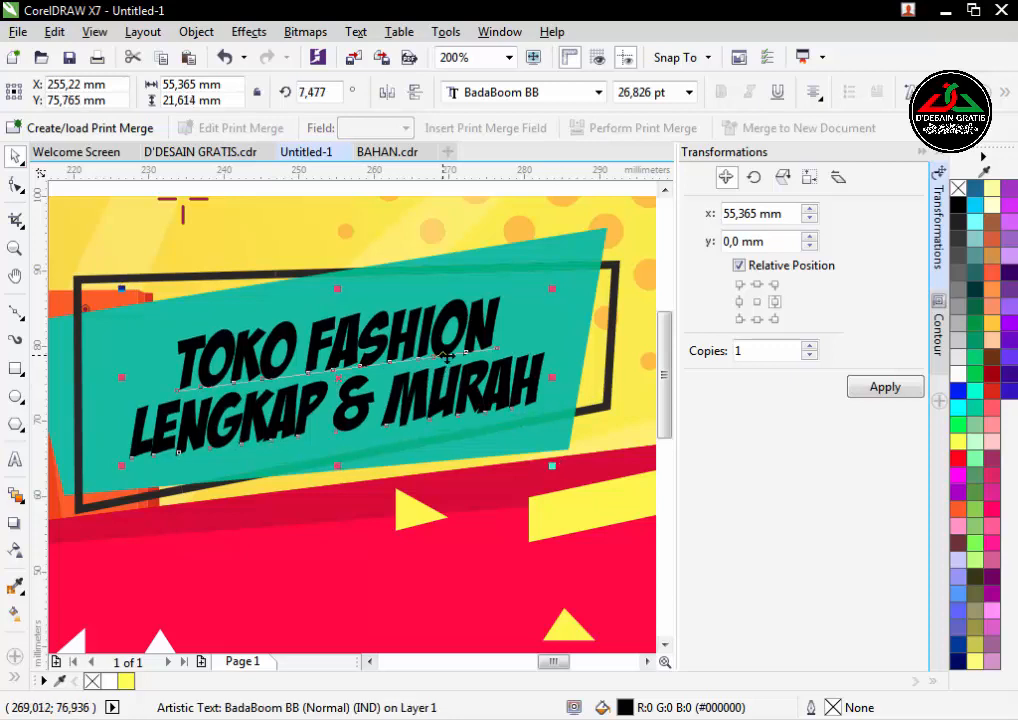
# Nudge the skewed "TOKO FASHION LENGKAP & MURAH" text up slightly on the teal label.
pyautogui.press('Up')
pyautogui.press('Up')
pyautogui.press('Up')
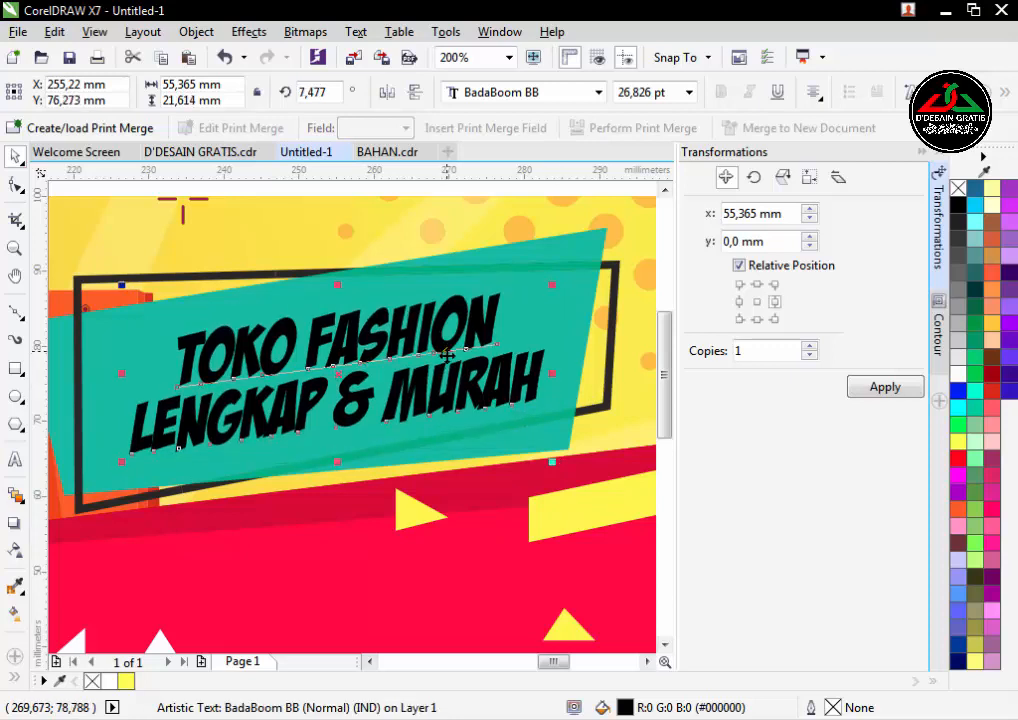
pyautogui.scroll(-1, 464, 342)
pyautogui.scroll(-2, 536, 218)
pyautogui.click(525, 214)
# Review the banner composition and the remaining copy text beside it.
pyautogui.moveTo(464, 224); pyautogui.dragTo(512, 293)
pyautogui.press('F2')
pyautogui.moveTo(218, 198); pyautogui.dragTo(606, 425)
pyautogui.moveTo(543, 435); pyautogui.dragTo(635, 374)
pyautogui.scroll(1, 194, 387)
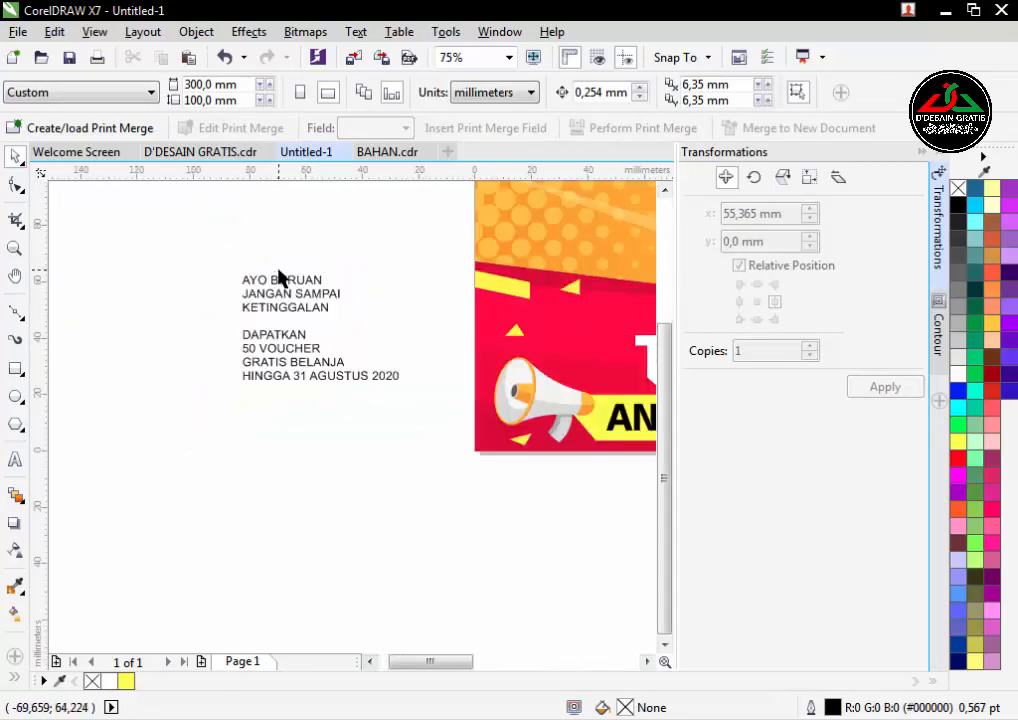
pyautogui.moveTo(367, 317); pyautogui.dragTo(293, 324)
pyautogui.click(223, 347)
pyautogui.moveTo(248, 357); pyautogui.dragTo(293, 332)
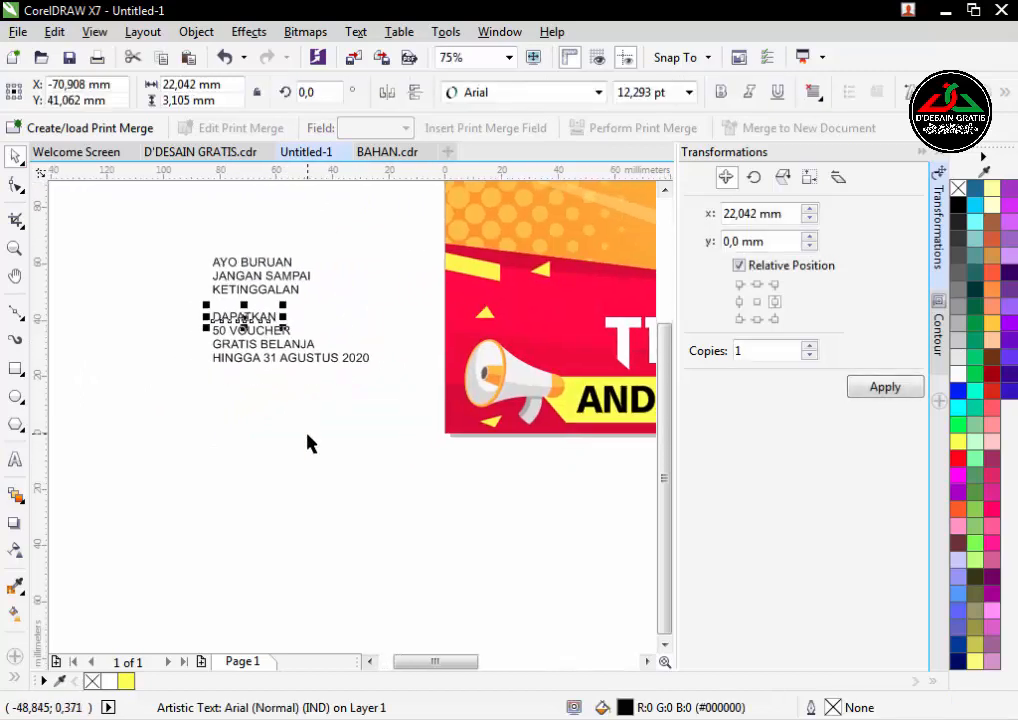
pyautogui.click(307, 436)
pyautogui.press('F2')
pyautogui.moveTo(172, 286); pyautogui.dragTo(194, 569)
pyautogui.scroll(-1, 466, 441)
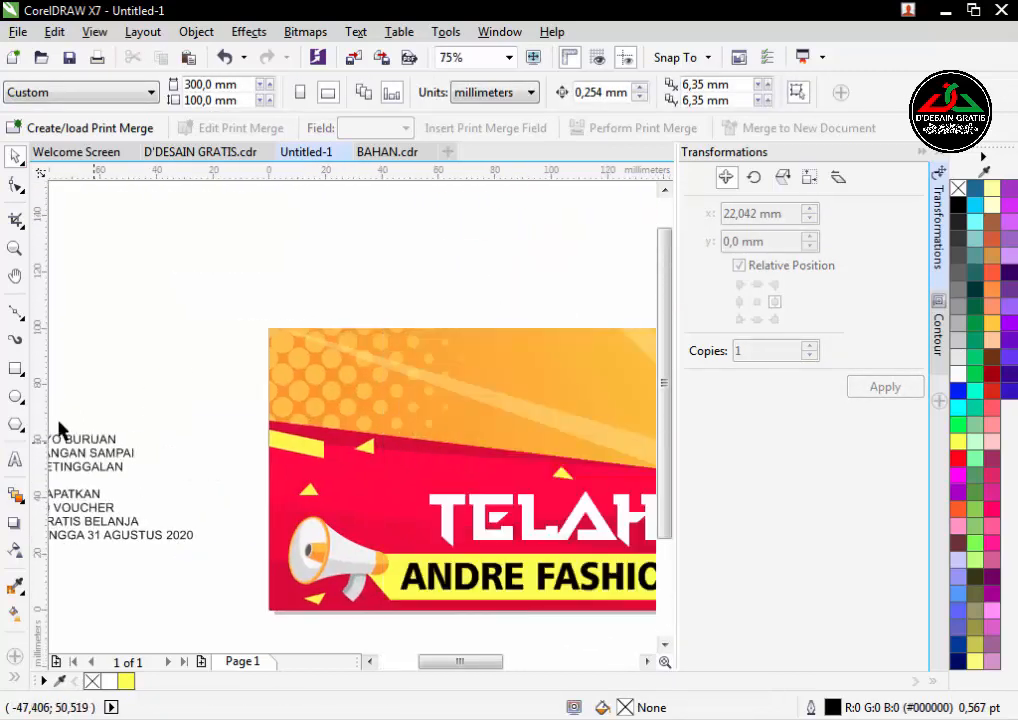
# Draw a rectangle about 62.8 mm wide and 32.3 mm high over the dotted upper-left area of the banner.
pyautogui.click(14, 370)
pyautogui.moveTo(311, 355); pyautogui.dragTo(488, 432)
pyautogui.press('space')
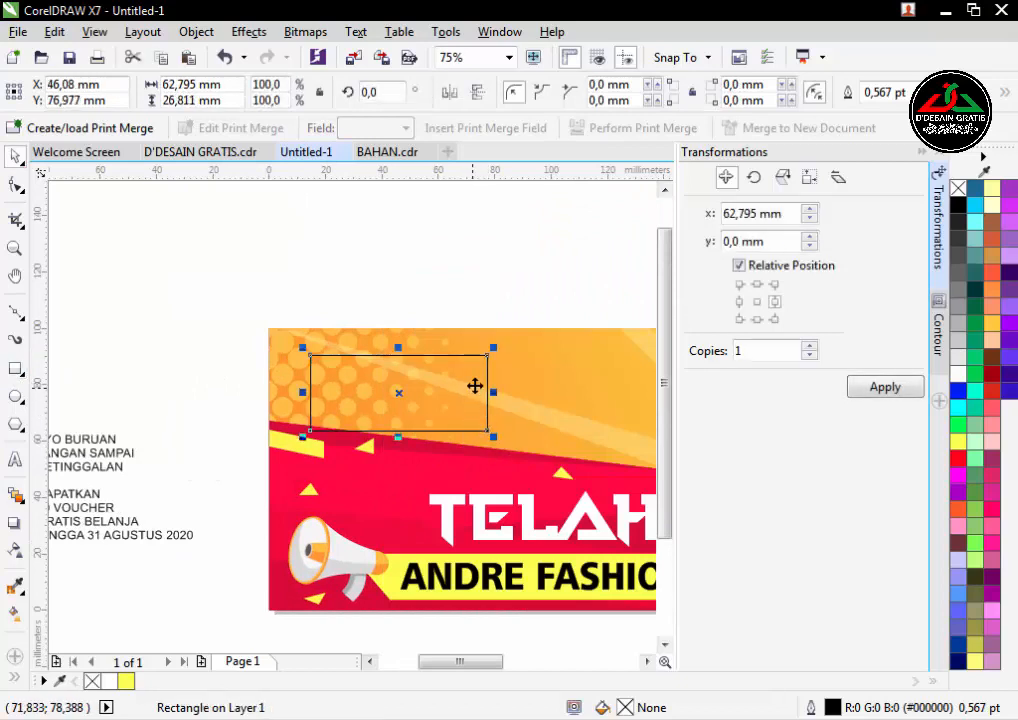
pyautogui.scroll(2, 475, 388)
pyautogui.moveTo(322, 487); pyautogui.dragTo(324, 514)
# Round all four corners of the rectangle to a radius of about 2.5 mm.
pyautogui.click(16, 186)
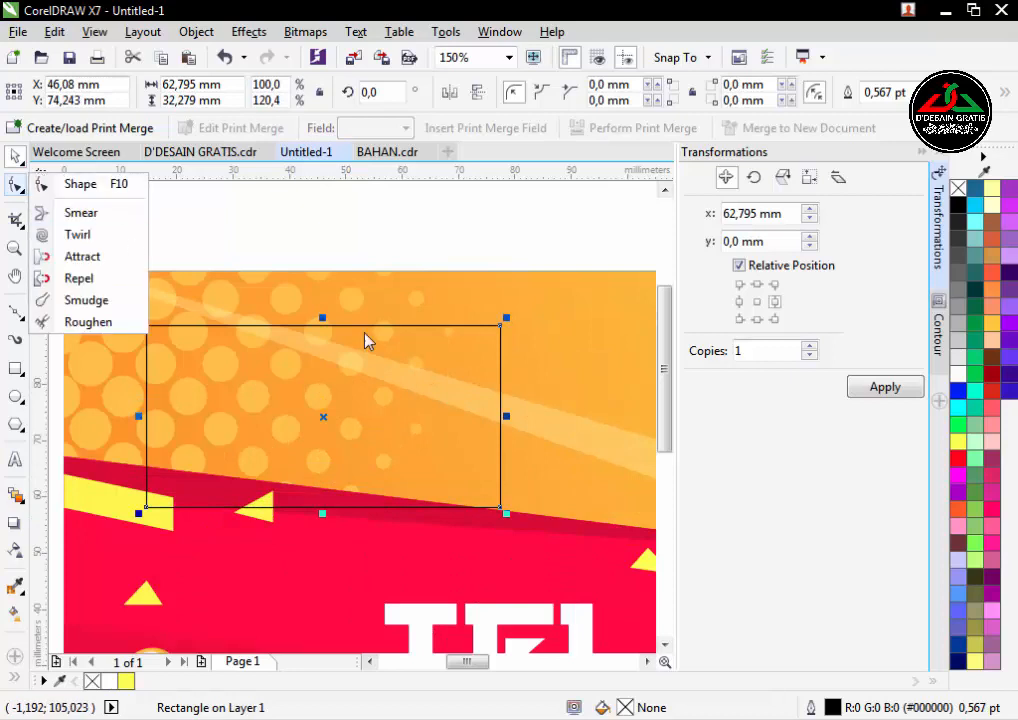
pyautogui.click(76, 184)
pyautogui.moveTo(503, 335); pyautogui.dragTo(559, 359)
pyautogui.press('space')
# Fill the rounded rectangle with white and remove its outline.
pyautogui.click(960, 374)
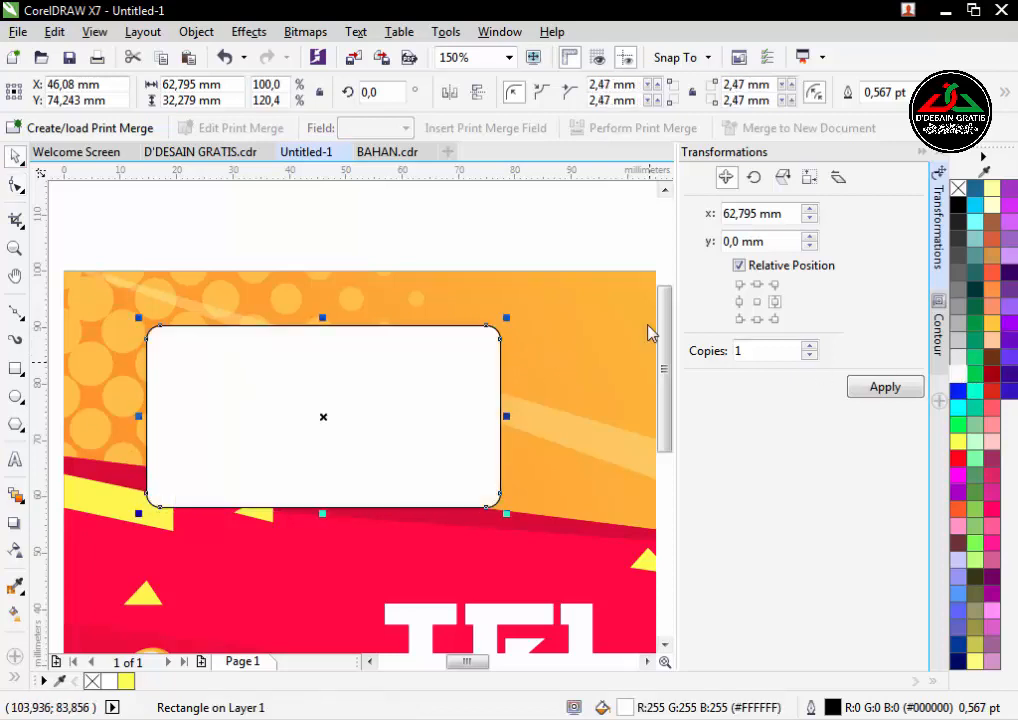
pyautogui.scroll(-1, 500, 312)
pyautogui.press('F2')
pyautogui.moveTo(223, 273); pyautogui.dragTo(610, 435)
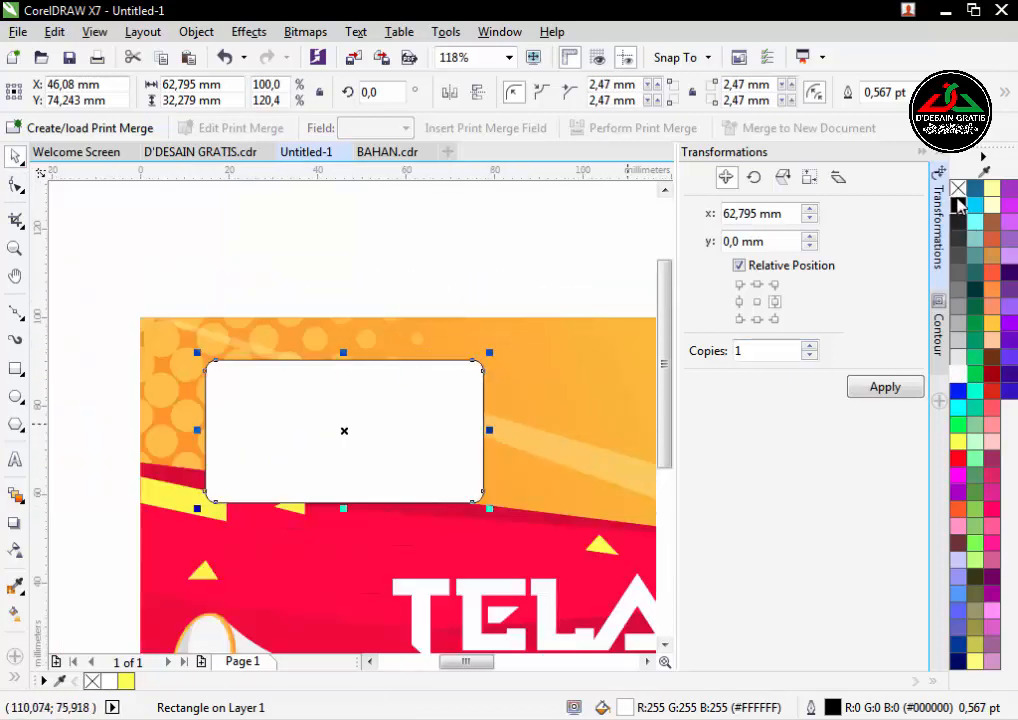
pyautogui.scroll(-2, 463, 291)
pyautogui.click(440, 275)
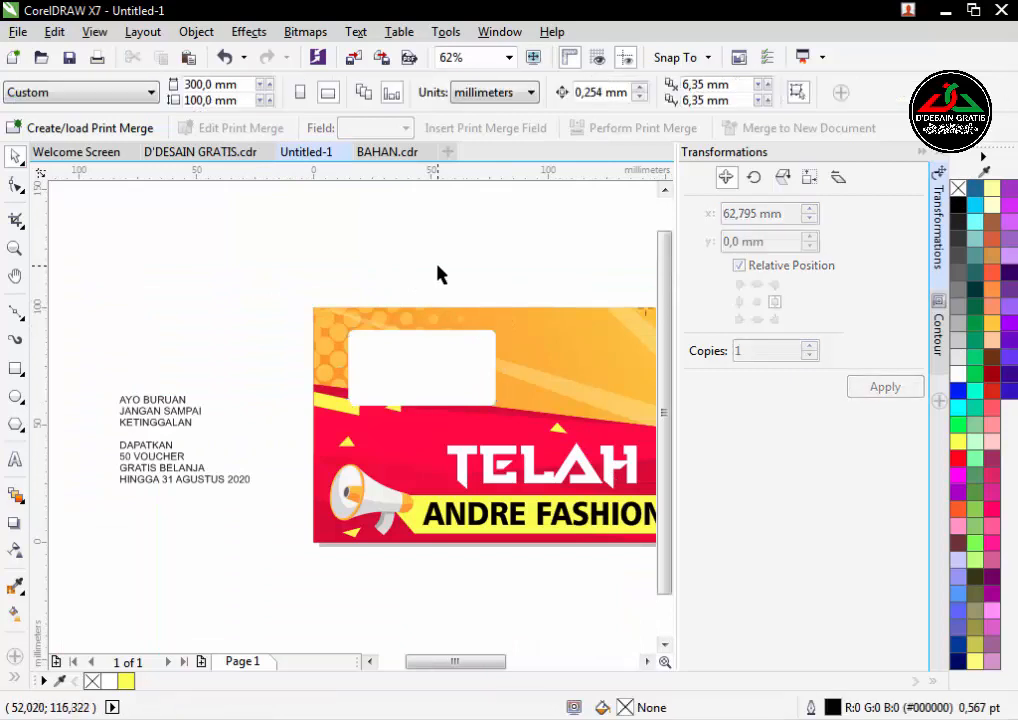
pyautogui.moveTo(196, 338); pyautogui.dragTo(314, 364)
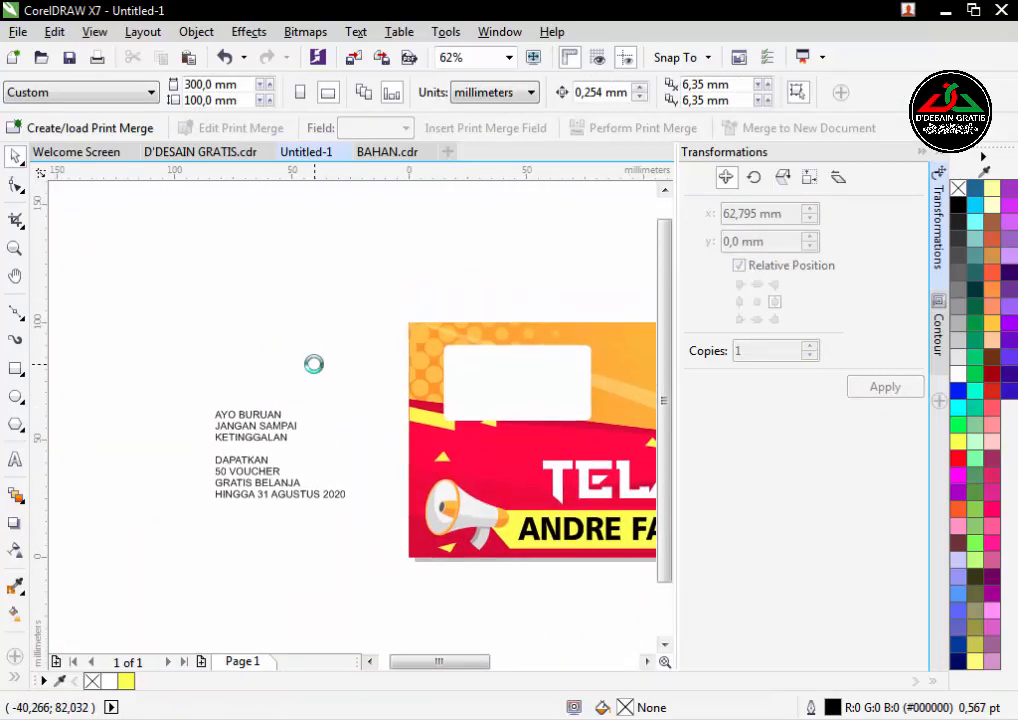
# Break the copy text into separate lines, split "50 VOUCHER" into separate words, and space it apart from the remaining lines.
pyautogui.click(264, 417)
pyautogui.scroll(2, 262, 466)
pyautogui.click(260, 460)
pyautogui.moveTo(261, 478); pyautogui.dragTo(351, 538)
pyautogui.click(298, 421)
pyautogui.keyDown('shift'); pyautogui.click(364, 437); pyautogui.keyUp('shift')
pyautogui.click(302, 442)
pyautogui.moveTo(307, 402); pyautogui.dragTo(316, 445)
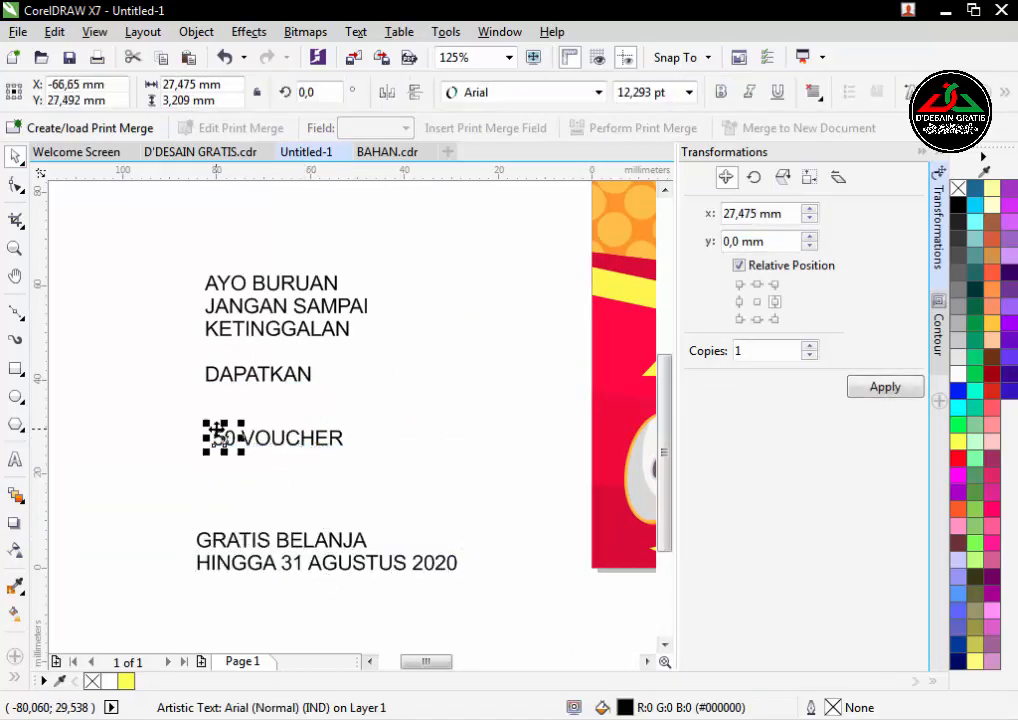
pyautogui.moveTo(236, 436); pyautogui.dragTo(268, 427)
# Set "50" in Impact, tighten its digits until they overlap, and enlarge it to about 8 x 7.4 mm beside "VOUCHER".
pyautogui.click(500, 92)
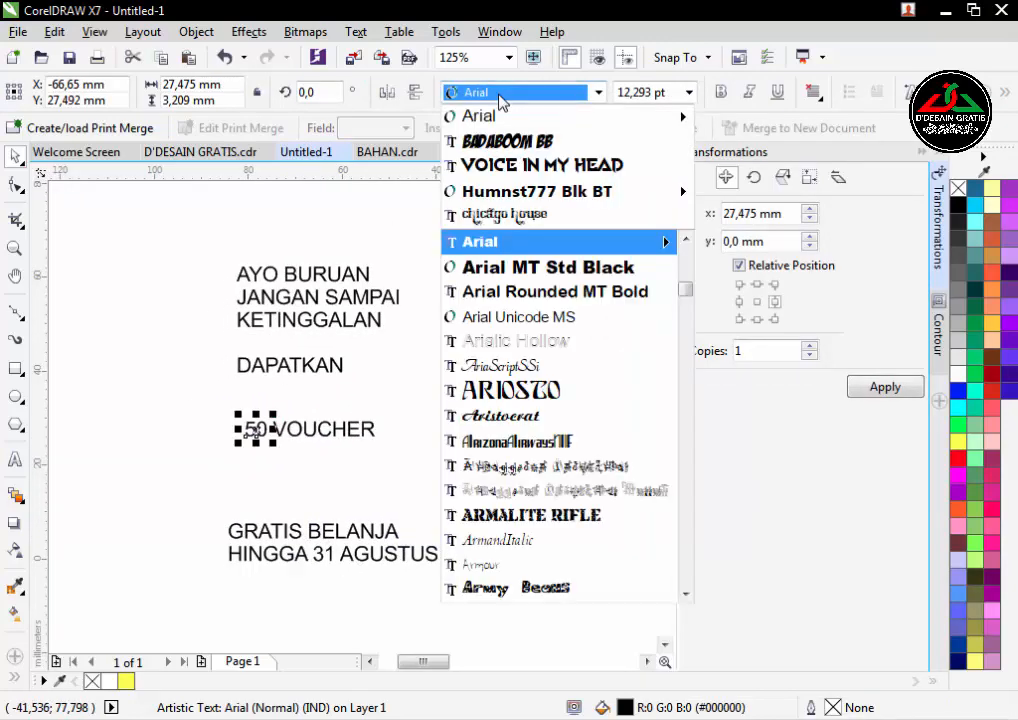
pyautogui.write('Impact')
pyautogui.press('Return')
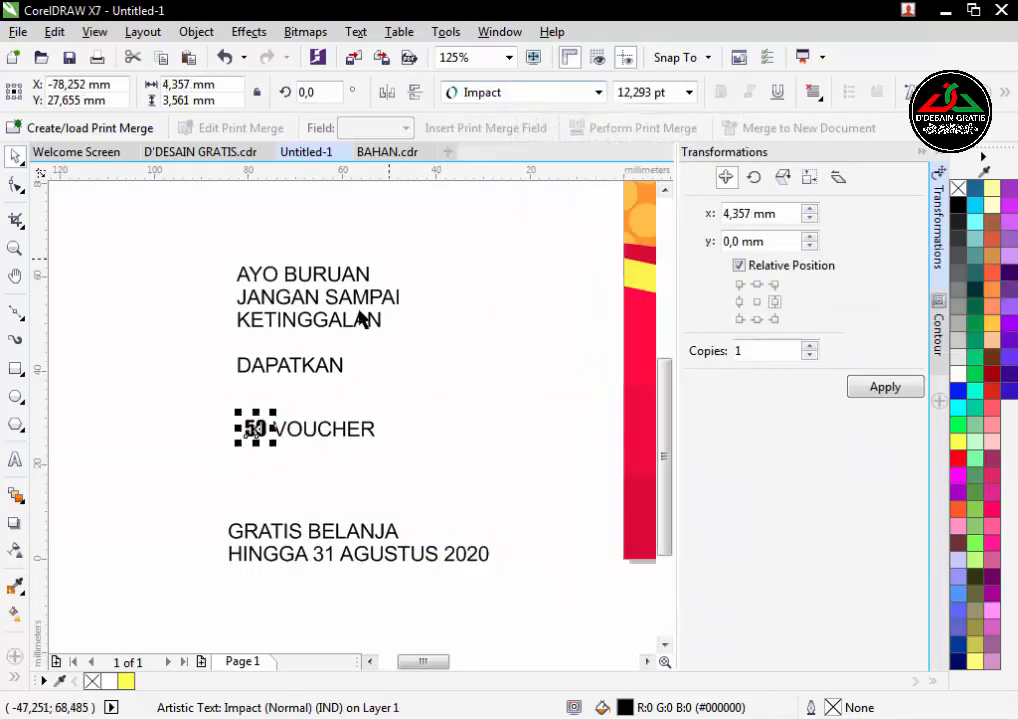
pyautogui.scroll(1, 304, 438)
pyautogui.press('F2')
pyautogui.moveTo(172, 295); pyautogui.dragTo(437, 527)
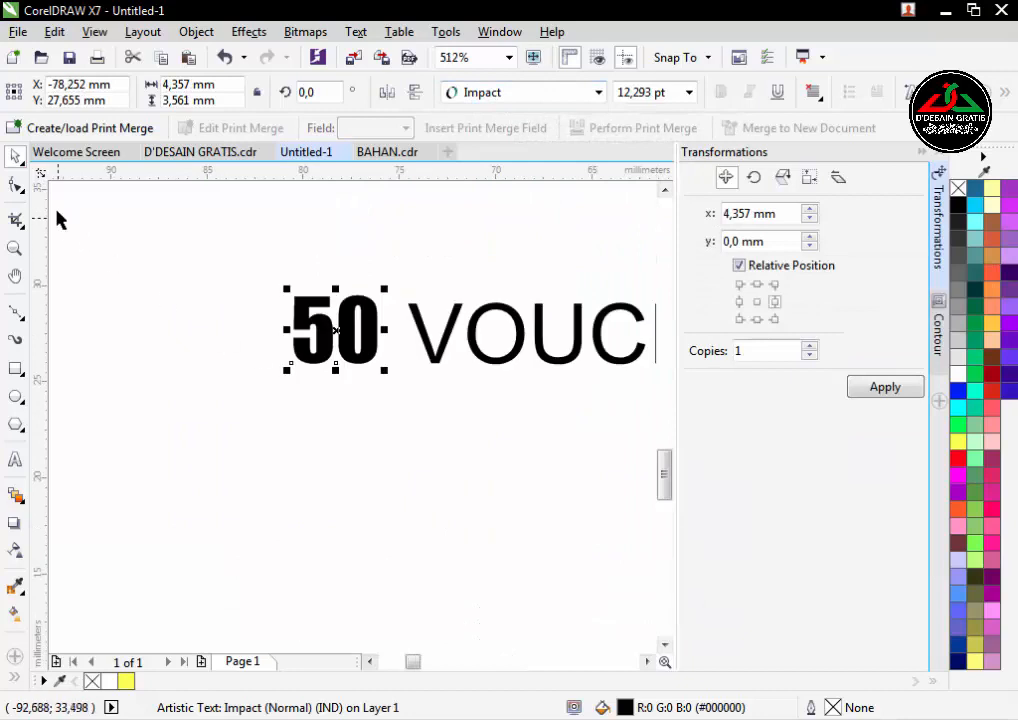
pyautogui.click(17, 187)
pyautogui.moveTo(382, 368); pyautogui.dragTo(414, 427)
pyautogui.press('space')
pyautogui.moveTo(414, 372); pyautogui.dragTo(297, 363)
pyautogui.moveTo(401, 349); pyautogui.dragTo(384, 392)
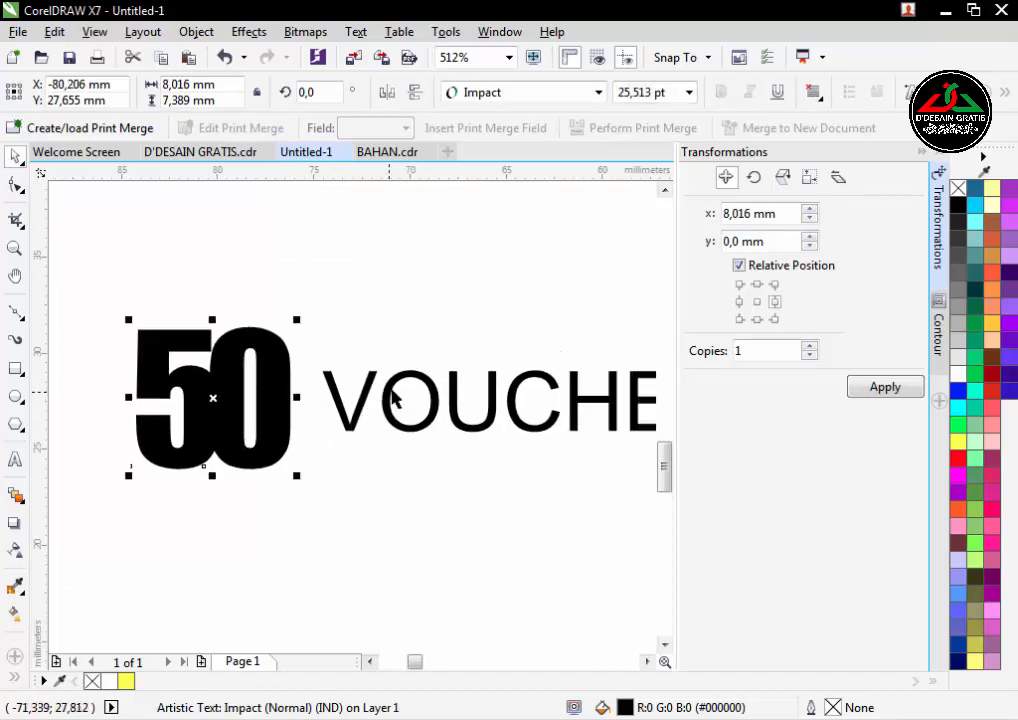
# Set "VOUCHER" in the Voice In My Head font and place it right beside the upper half of "50".
pyautogui.click(394, 389)
pyautogui.click(507, 97)
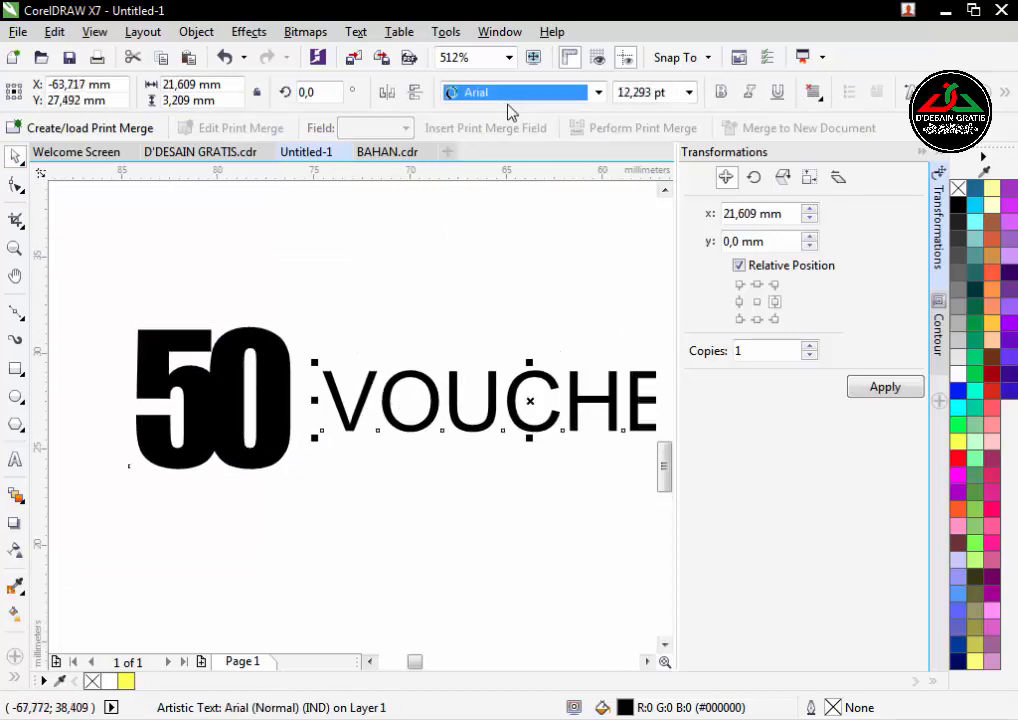
pyautogui.click(530, 191)
pyautogui.scroll(-2, 484, 325)
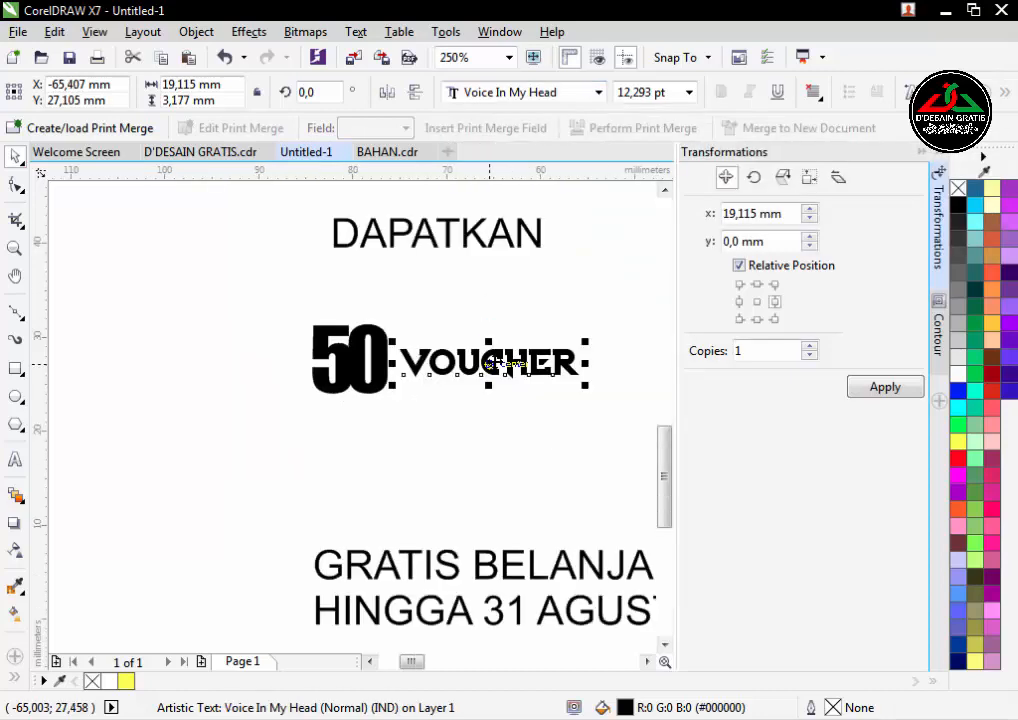
pyautogui.scroll(2, 490, 230)
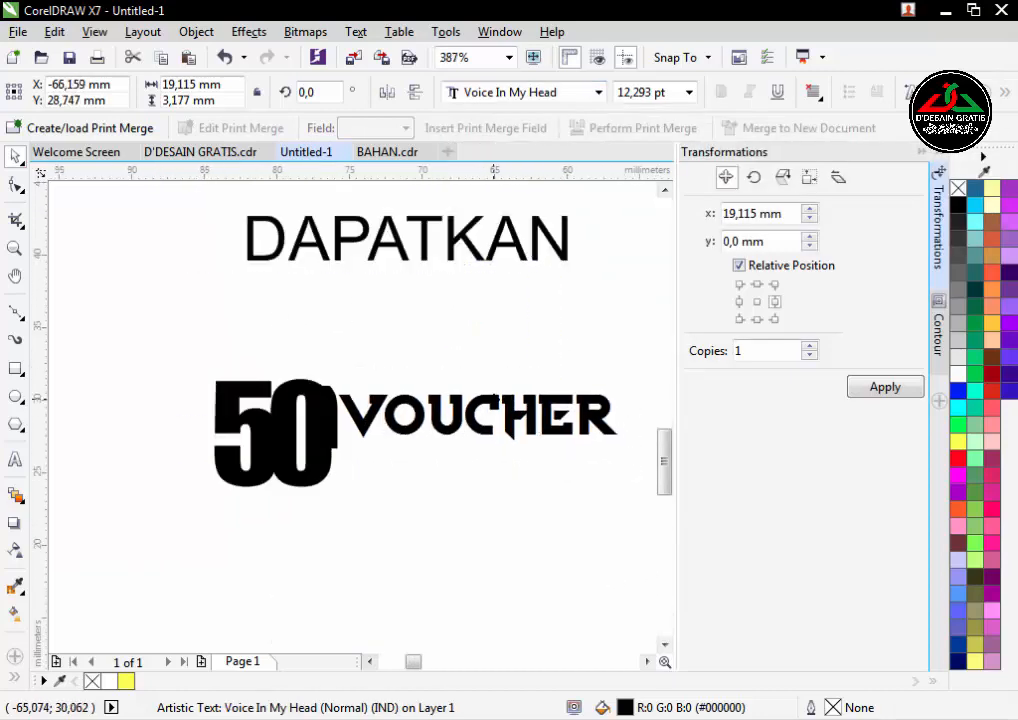
pyautogui.scroll(-2, 500, 402)
pyautogui.scroll(3, 497, 410)
pyautogui.moveTo(513, 415); pyautogui.dragTo(503, 415)
pyautogui.scroll(-2, 450, 381)
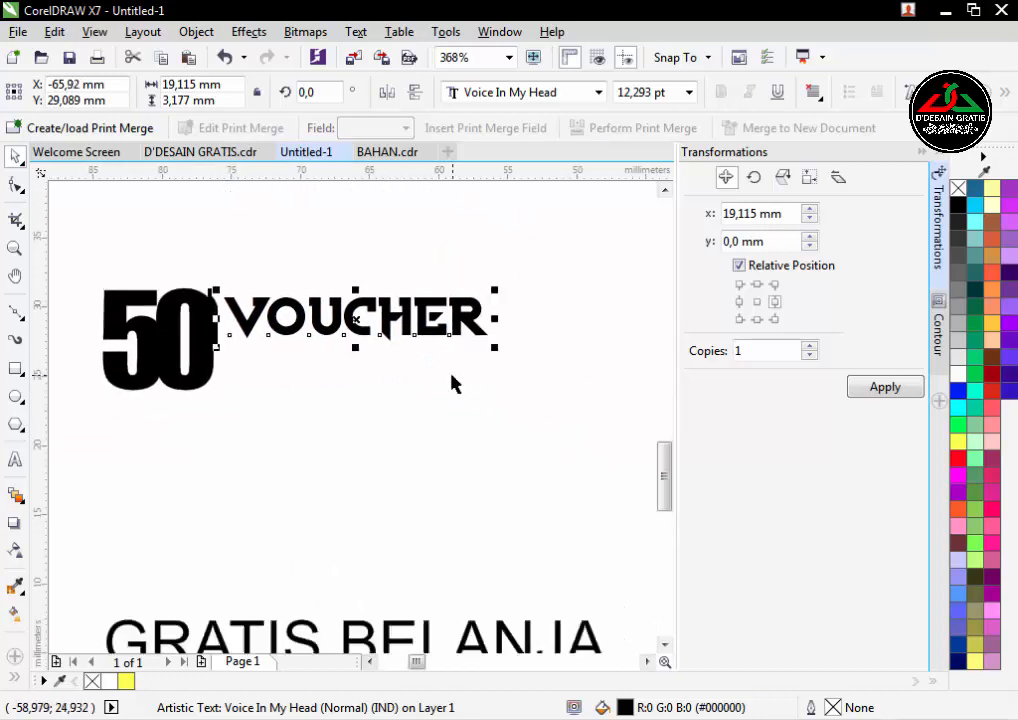
# Set "GRATIS BELANJA" in the Voice In My Head font and move it directly under "VOUCHER".
pyautogui.press('Escape')
pyautogui.click(463, 527)
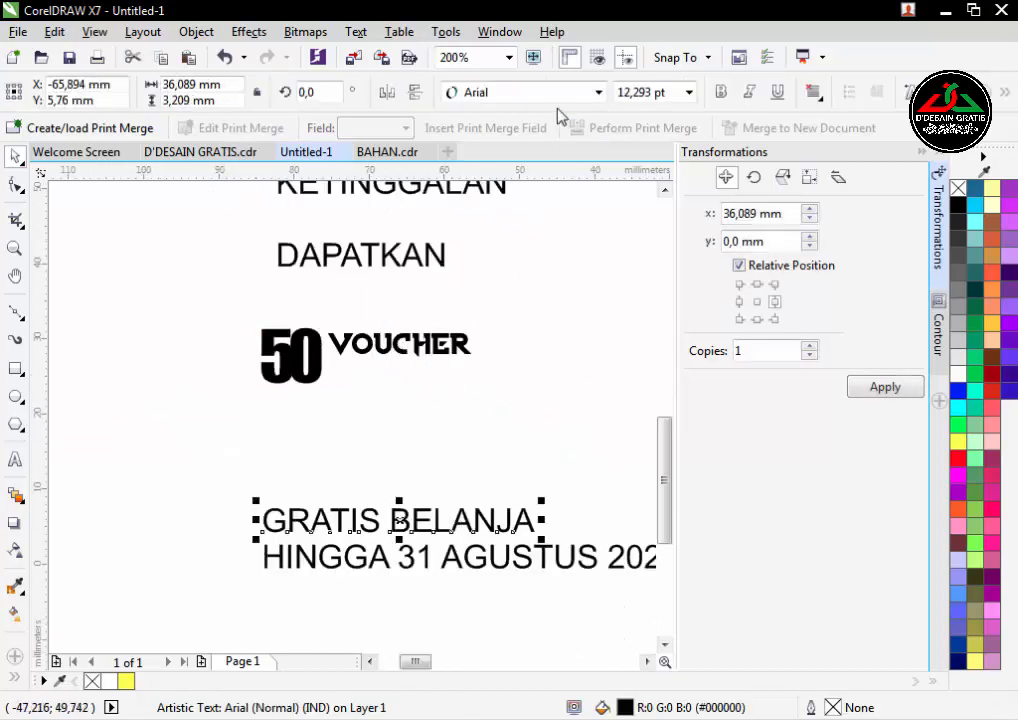
pyautogui.click(559, 97)
pyautogui.click(573, 141)
pyautogui.moveTo(432, 519); pyautogui.dragTo(503, 369)
pyautogui.press('F2')
pyautogui.moveTo(236, 305); pyautogui.dragTo(665, 456)
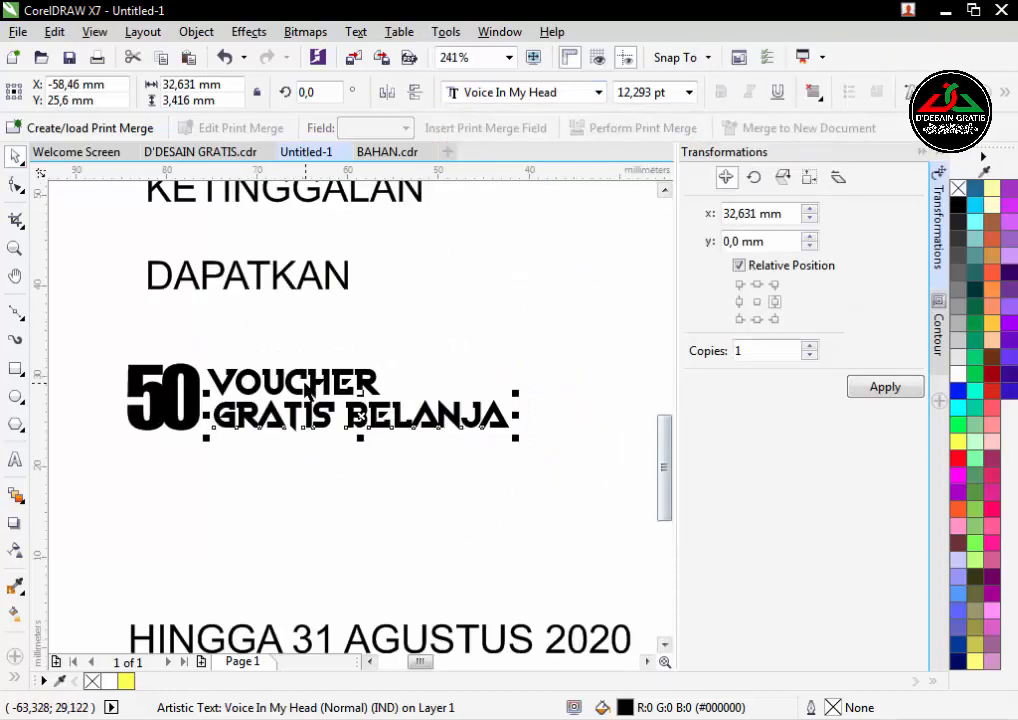
# Centre "GRATIS BELANJA" horizontally on "VOUCHER" and shrink it to about 17.3 mm wide.
pyautogui.keyDown('shift'); pyautogui.click(350, 382); pyautogui.keyUp('shift')
pyautogui.press('c')
pyautogui.click(386, 365)
pyautogui.click(432, 422)
pyautogui.moveTo(452, 437); pyautogui.dragTo(382, 445)
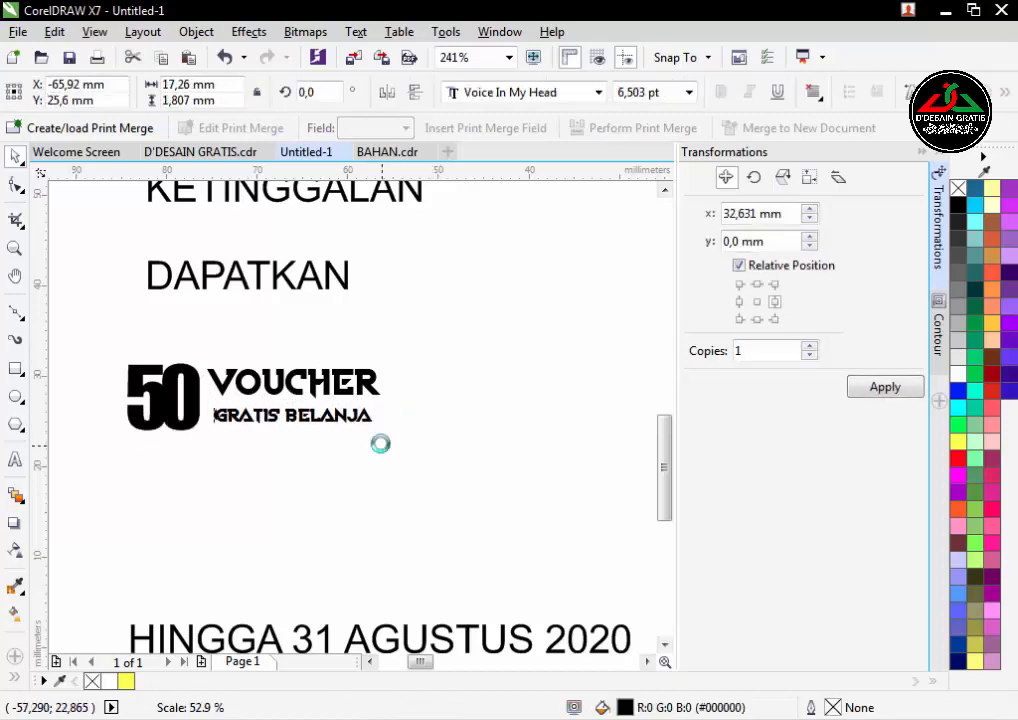
# Move "GRATIS BELANJA" closer to "VOUCHER" and widen it to about 19.1 mm to match the word above.
pyautogui.scroll(2, 357, 392)
pyautogui.moveTo(345, 399); pyautogui.dragTo(345, 387)
pyautogui.moveTo(412, 419); pyautogui.dragTo(439, 393)
pyautogui.keyDown('shift'); pyautogui.click(407, 356); pyautogui.keyUp('shift')
pyautogui.click(457, 394)
pyautogui.click(415, 395)
pyautogui.scroll(1, 416, 396)
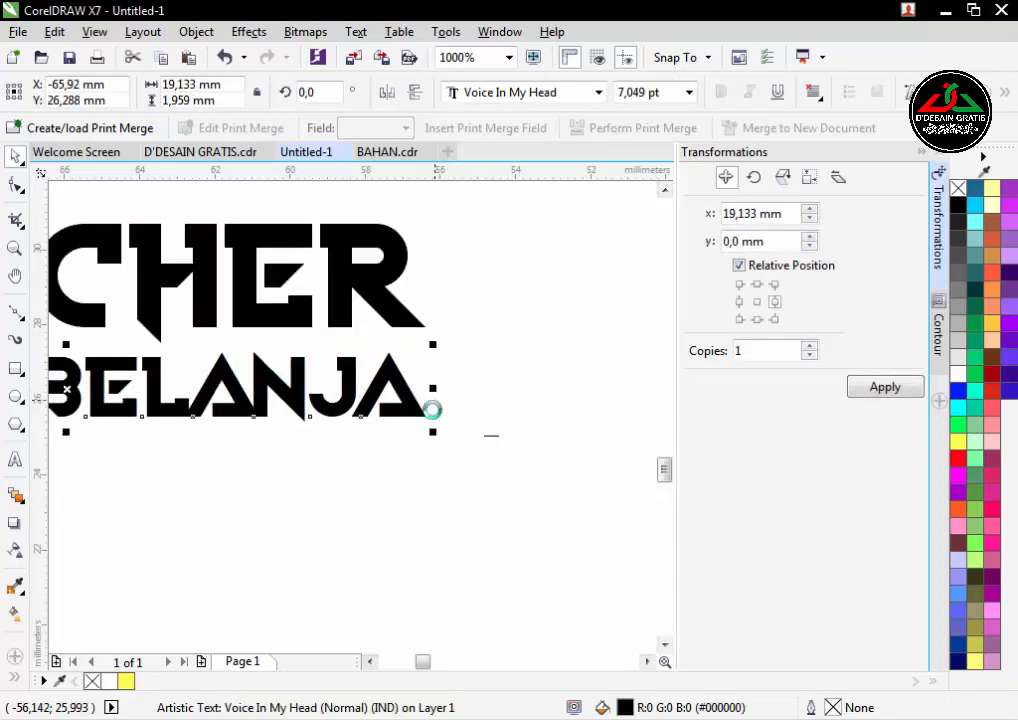
pyautogui.scroll(-2, 470, 370)
# Set "HINGGA 31 AGUSTUS 2020" in bold Swis721 Cn BT.
pyautogui.click(441, 525)
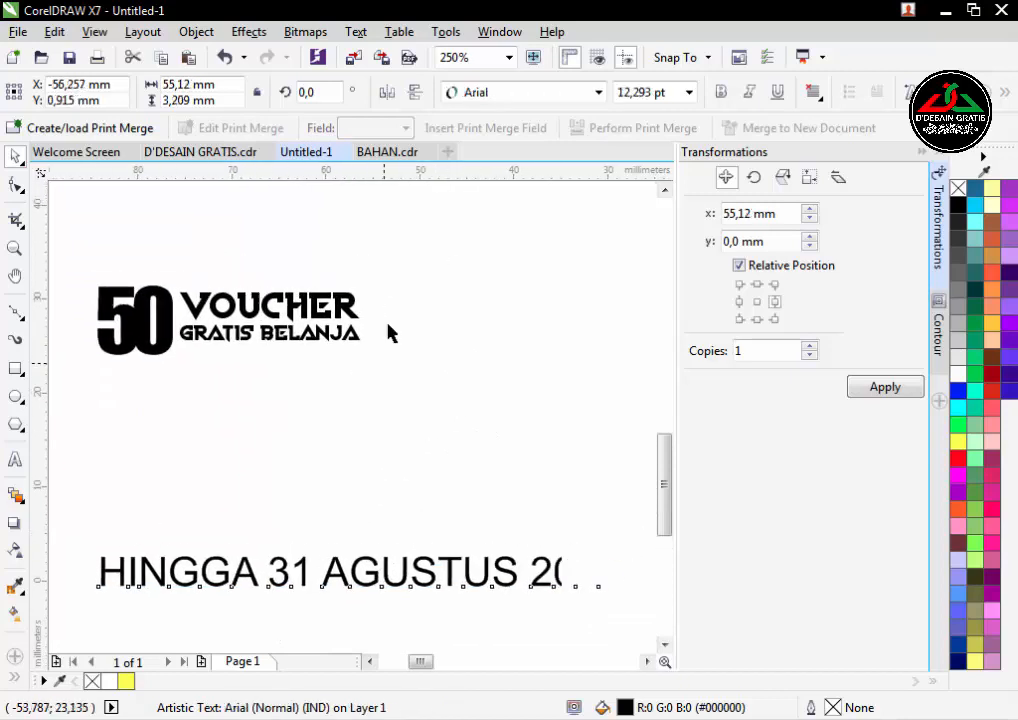
pyautogui.click(494, 93)
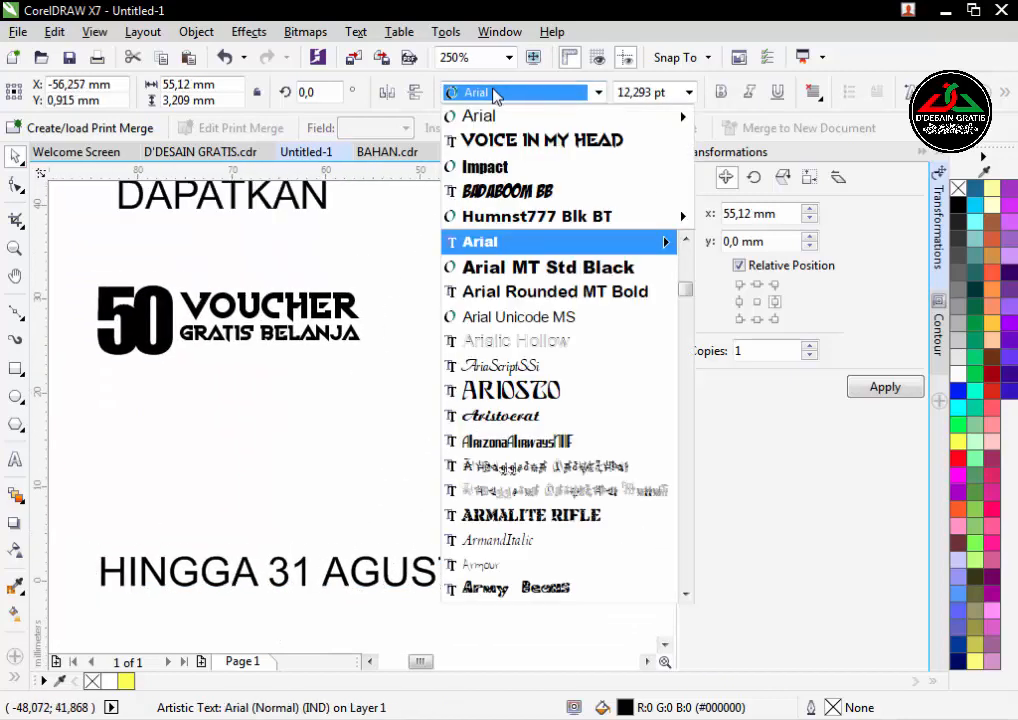
pyautogui.write('Si')
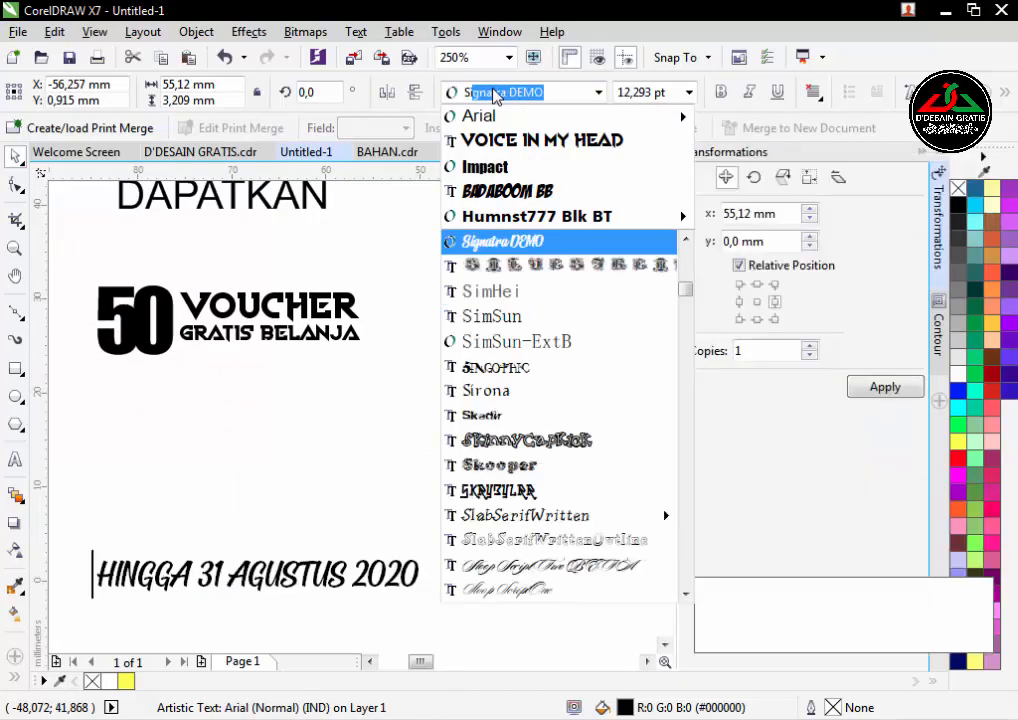
pyautogui.press('BackSpace')
pyautogui.press('BackSpace')
pyautogui.write('wis721 Cn BT')
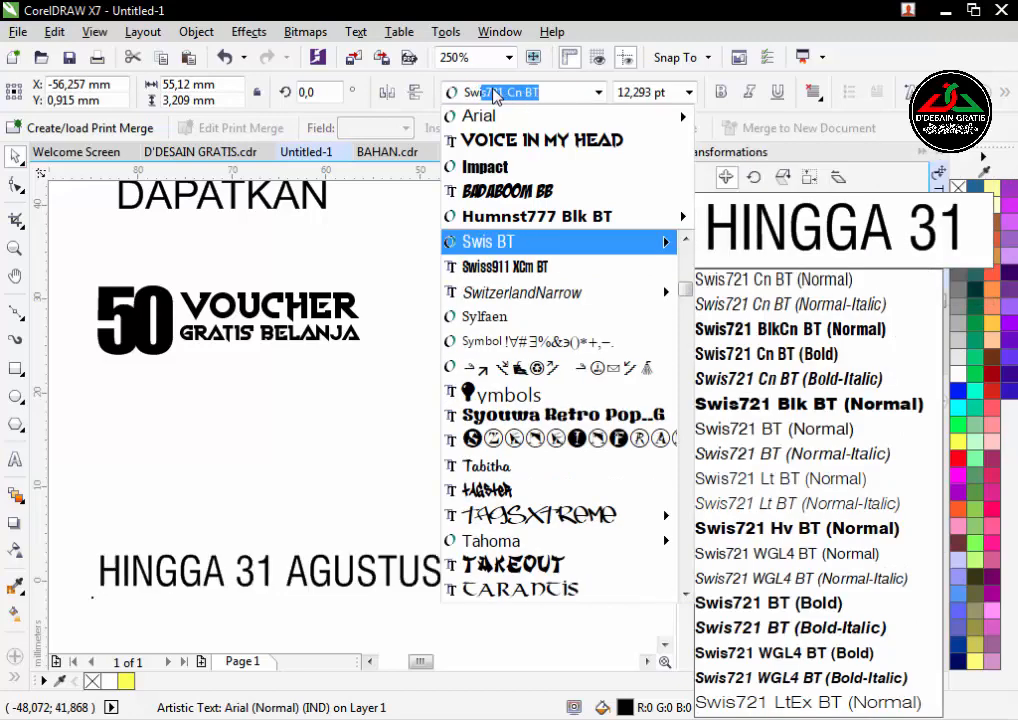
pyautogui.press('Return')
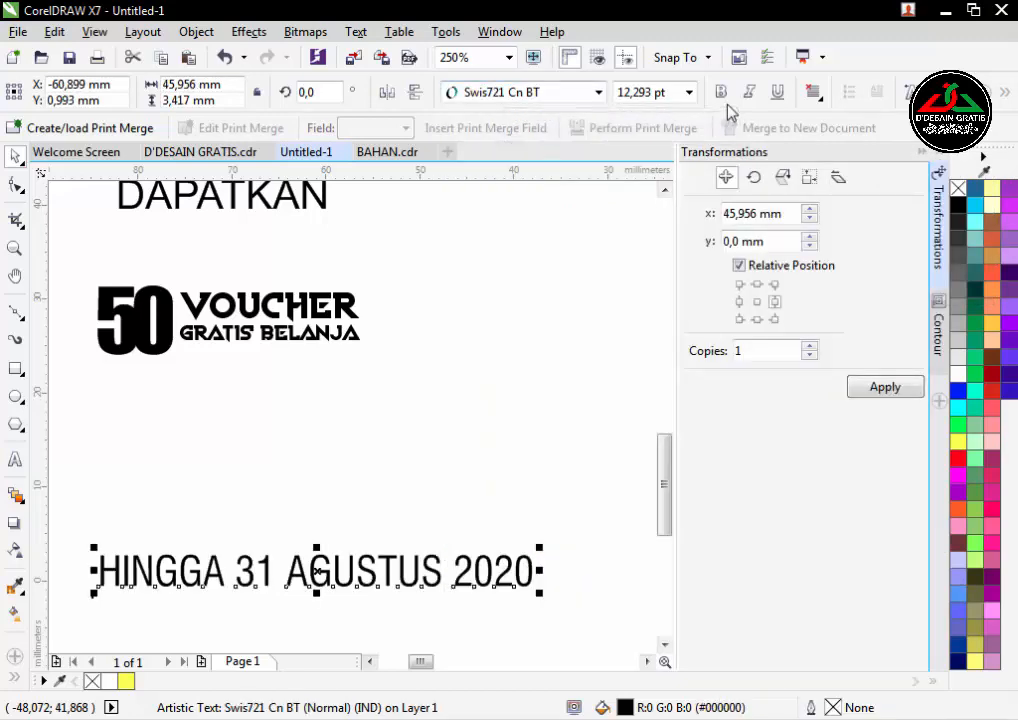
pyautogui.click(721, 92)
# Shrink "HINGGA 31 AGUSTUS 2020" to about 22.7 mm wide and place it close beneath "GRATIS BELANJA".
pyautogui.moveTo(456, 450); pyautogui.dragTo(448, 389)
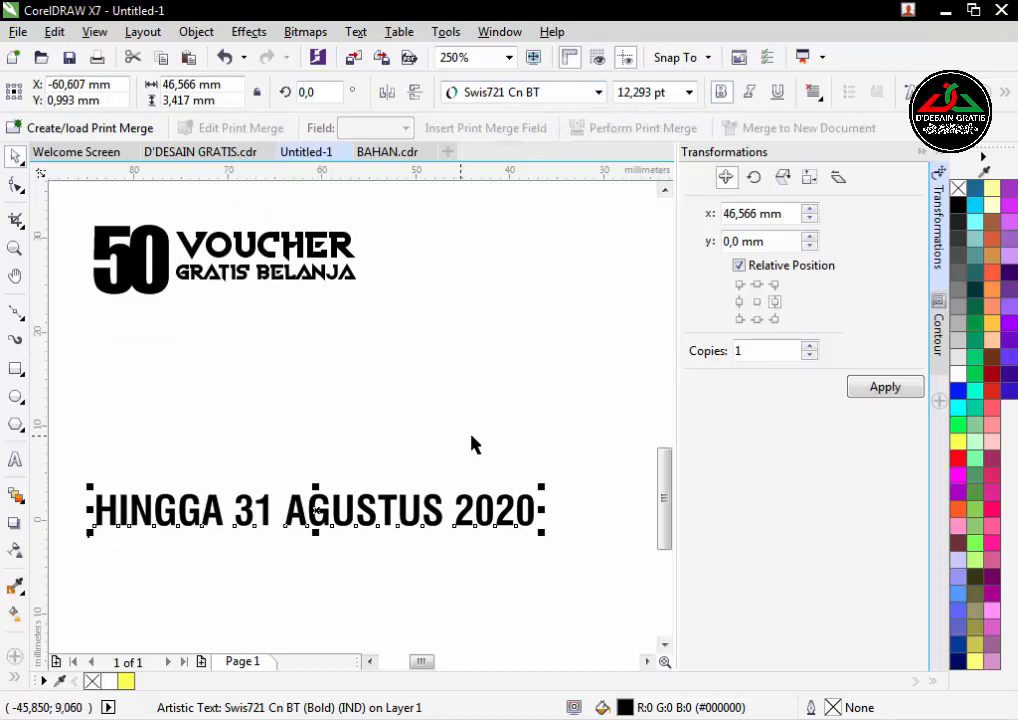
pyautogui.moveTo(543, 536); pyautogui.dragTo(330, 540)
pyautogui.click(432, 514)
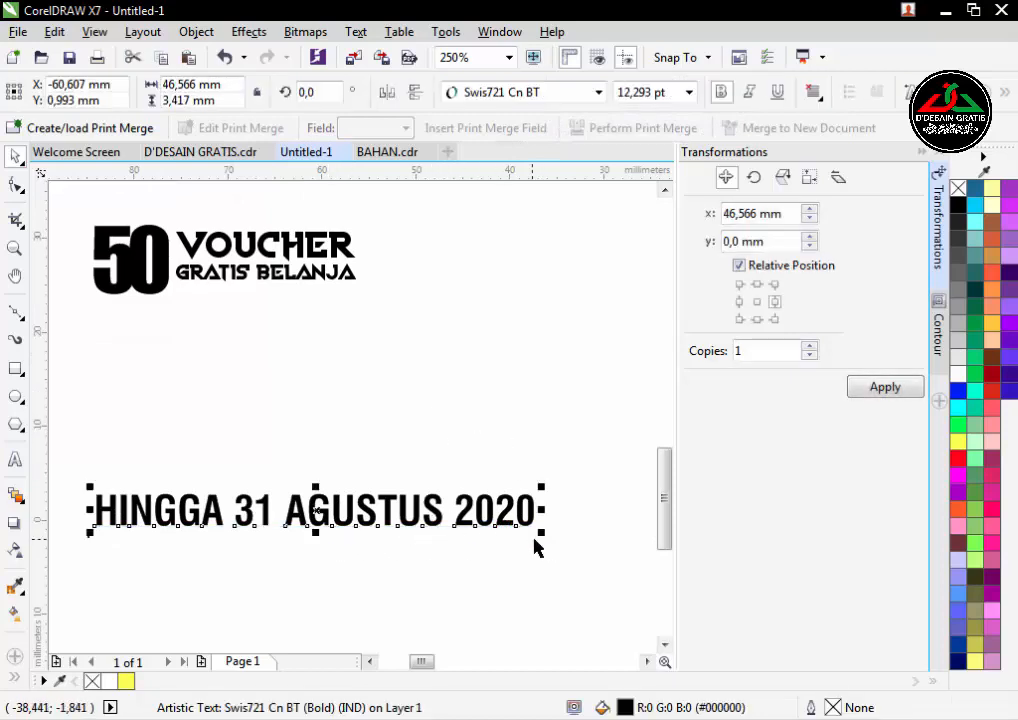
pyautogui.moveTo(541, 538); pyautogui.dragTo(364, 299)
pyautogui.click(395, 479)
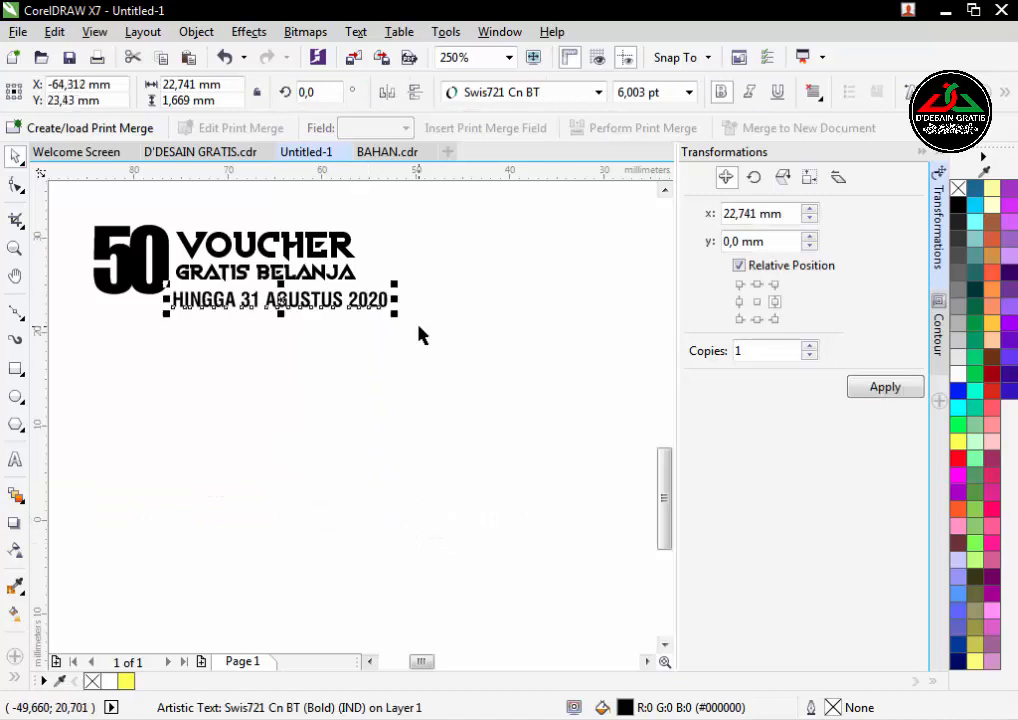
pyautogui.moveTo(344, 358); pyautogui.dragTo(340, 352)
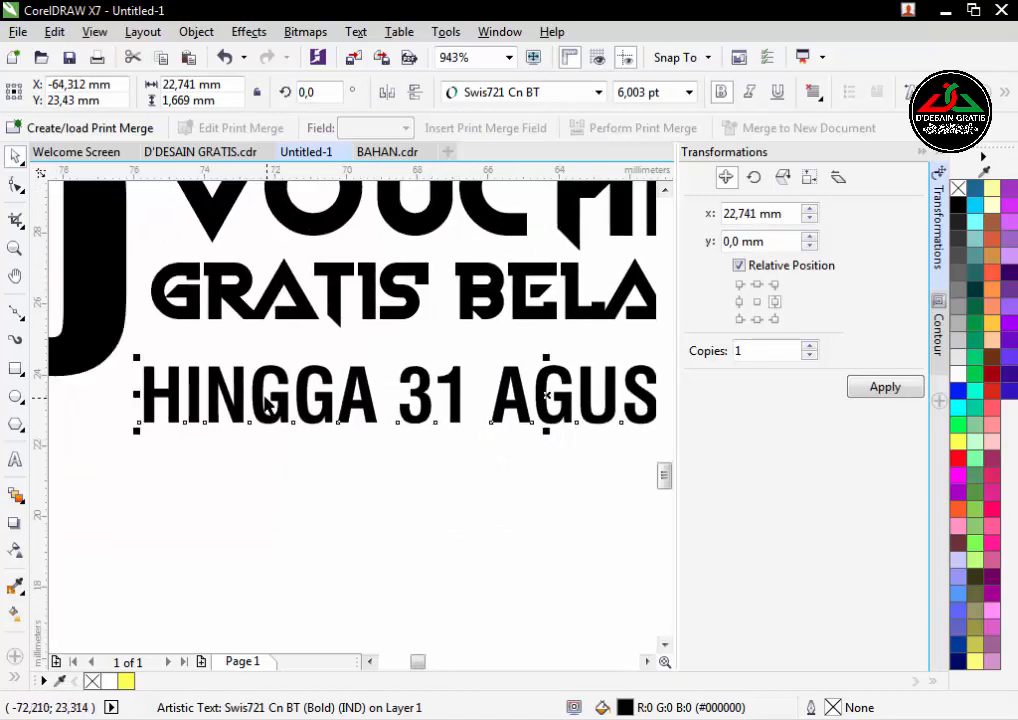
pyautogui.moveTo(243, 388); pyautogui.dragTo(261, 362)
pyautogui.scroll(-1, 385, 387)
pyautogui.moveTo(385, 387); pyautogui.dragTo(262, 427)
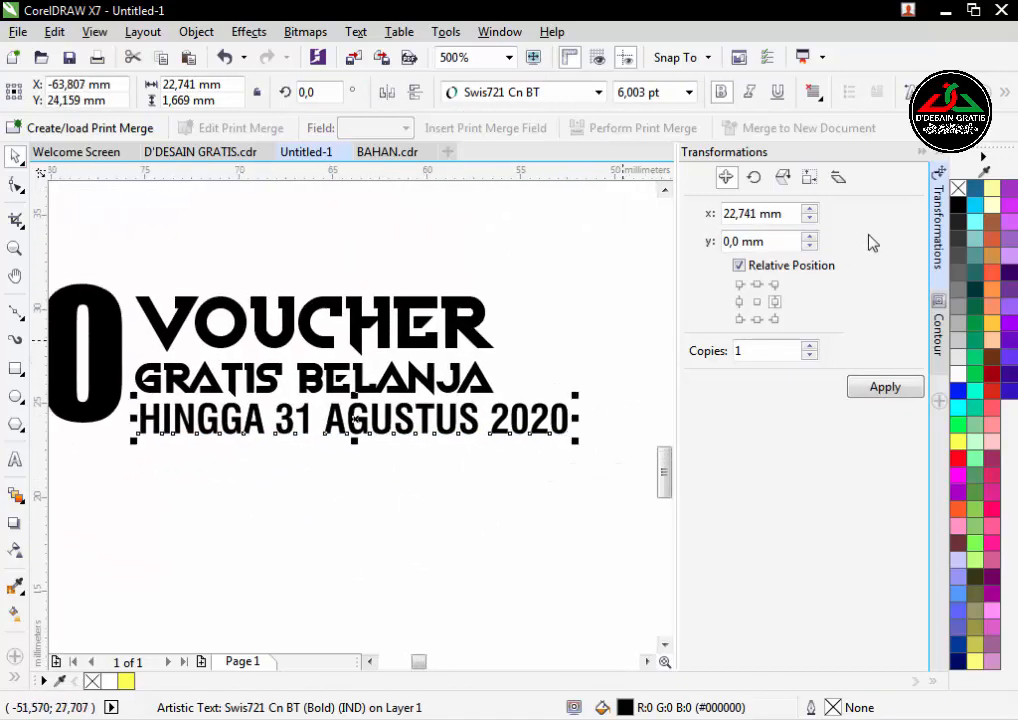
# Collapse the Transformations docker, scale the date line to the width of "GRATIS BELANJA", and left-align the two lines.
pyautogui.click(922, 153)
pyautogui.moveTo(701, 440); pyautogui.dragTo(628, 465)
pyautogui.keyDown('shift'); pyautogui.click(590, 380); pyautogui.keyUp('shift')
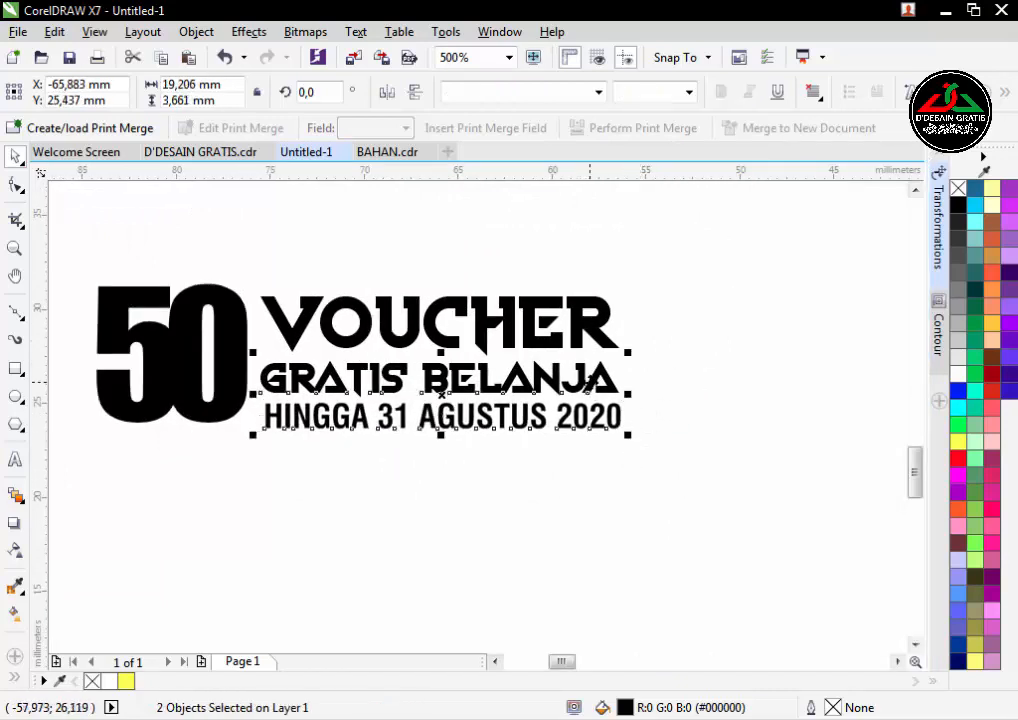
pyautogui.press('l')
pyautogui.click(666, 375)
# Group the three text lines beside "50" and centre the group vertically on the number.
pyautogui.scroll(-1, 467, 433)
pyautogui.moveTo(366, 350); pyautogui.dragTo(562, 456)
pyautogui.hotkey('ctrl', 'g')
pyautogui.keyDown('shift'); pyautogui.click(358, 395); pyautogui.keyUp('shift')
pyautogui.scroll(1, 358, 395)
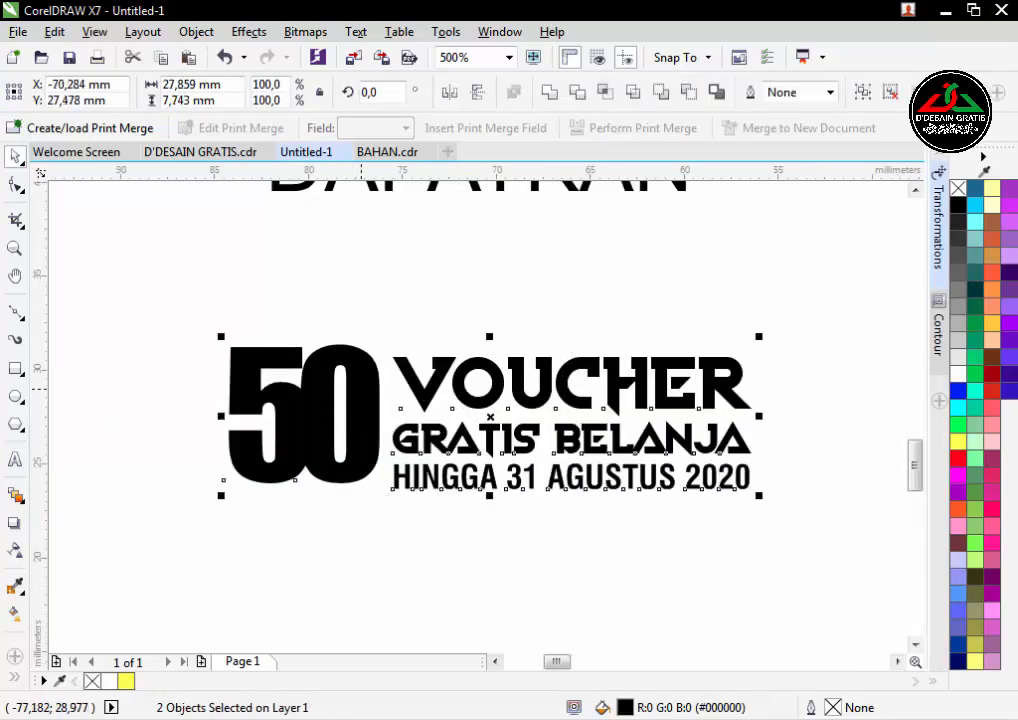
pyautogui.click(436, 488)
pyautogui.scroll(-1, 438, 509)
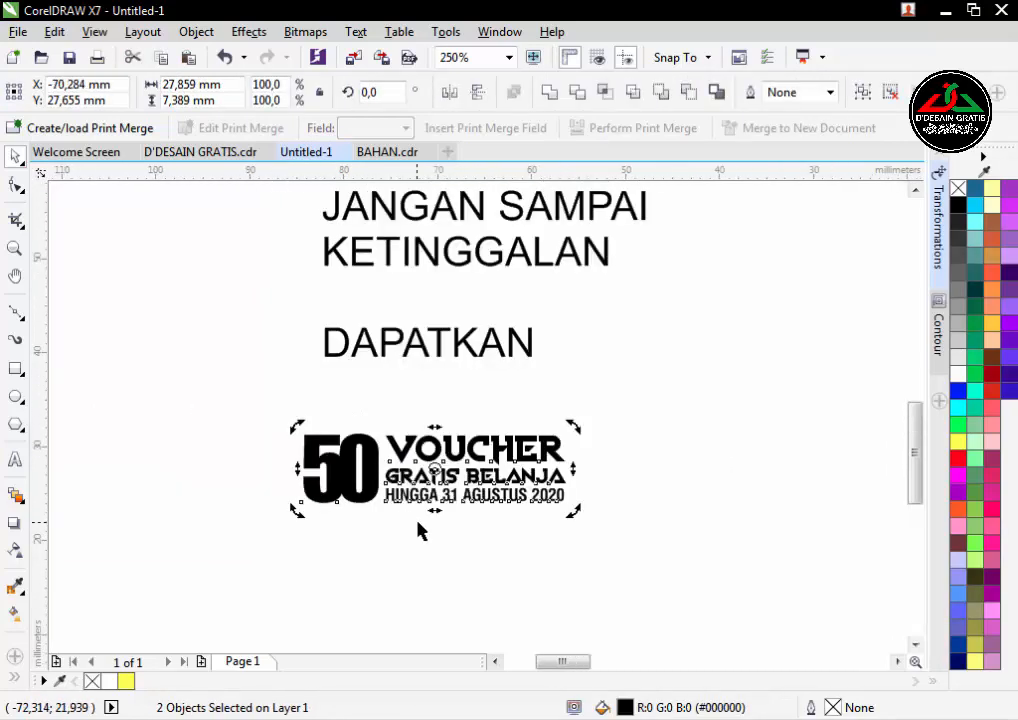
pyautogui.click(446, 528)
# Weld the overlapping digits of "50" into one curve.
pyautogui.moveTo(241, 350); pyautogui.dragTo(454, 556)
pyautogui.click(430, 430)
pyautogui.moveTo(329, 282); pyautogui.dragTo(584, 579)
pyautogui.click(549, 92)
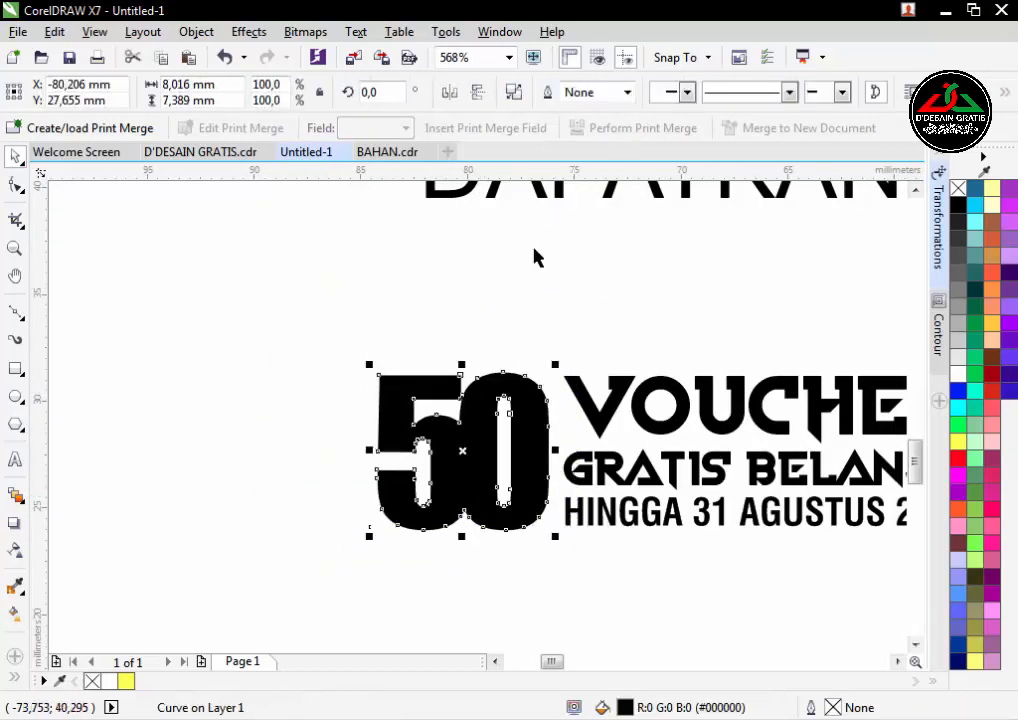
# Draw a rectangle about 4.4 x 2.7 mm over the lower-right corner of the zero.
pyautogui.moveTo(513, 365); pyautogui.dragTo(426, 319)
pyautogui.press('F2')
pyautogui.moveTo(279, 302); pyautogui.dragTo(563, 582)
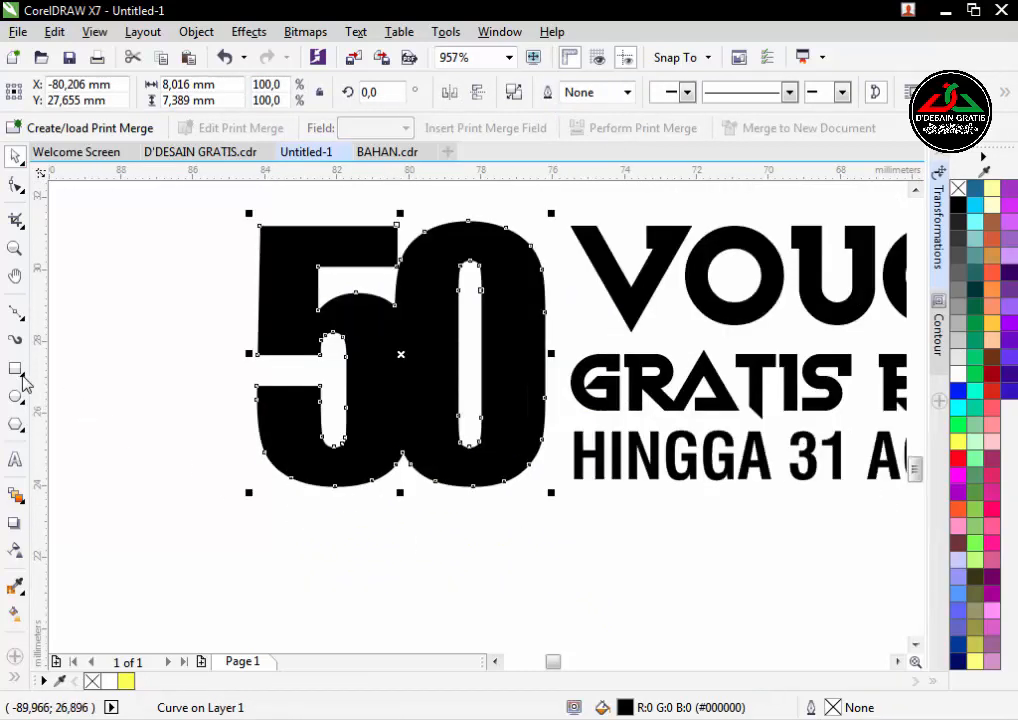
pyautogui.click(19, 370)
pyautogui.click(82, 366)
pyautogui.moveTo(467, 462); pyautogui.dragTo(629, 559)
pyautogui.press('space')
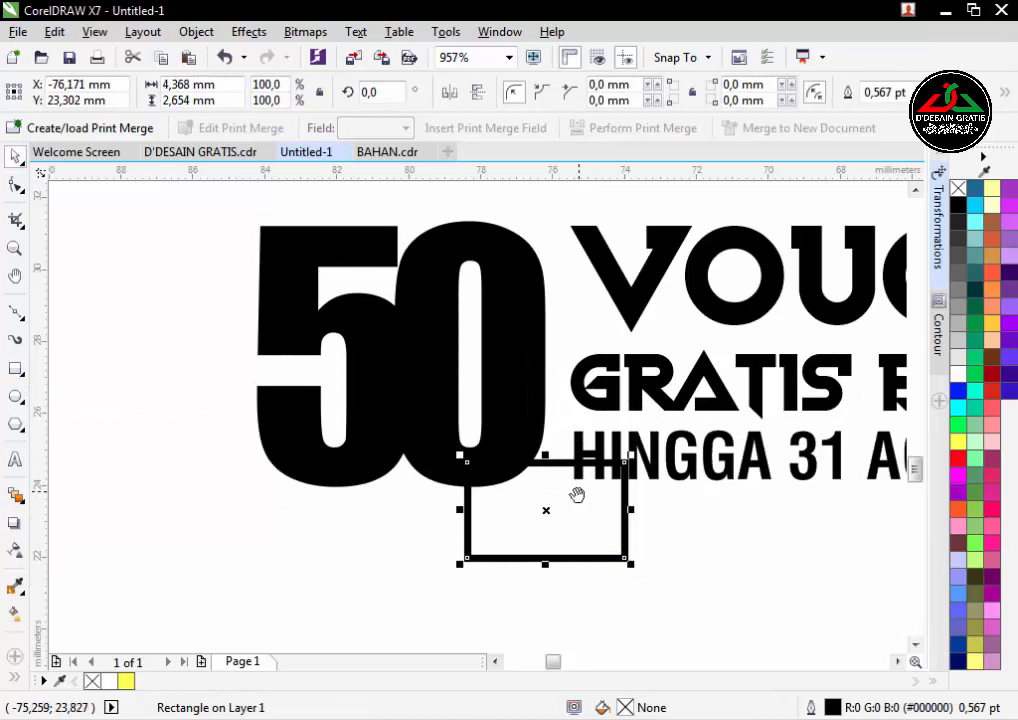
# Stretch the rectangle to about 178.5% width, rotate it about 31.7°, and position its edge across the zero's lower-right corner.
pyautogui.moveTo(577, 491); pyautogui.dragTo(576, 499)
pyautogui.click(667, 551)
pyautogui.moveTo(667, 551); pyautogui.dragTo(538, 450)
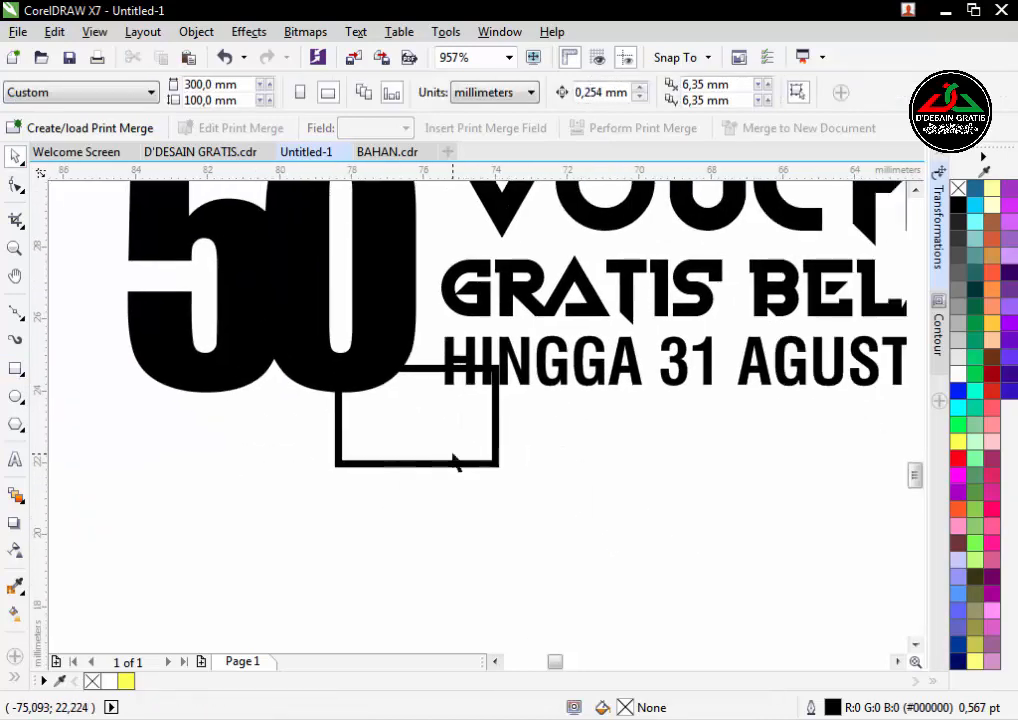
pyautogui.click(455, 462)
pyautogui.moveTo(502, 415); pyautogui.dragTo(595, 378)
pyautogui.click(509, 438)
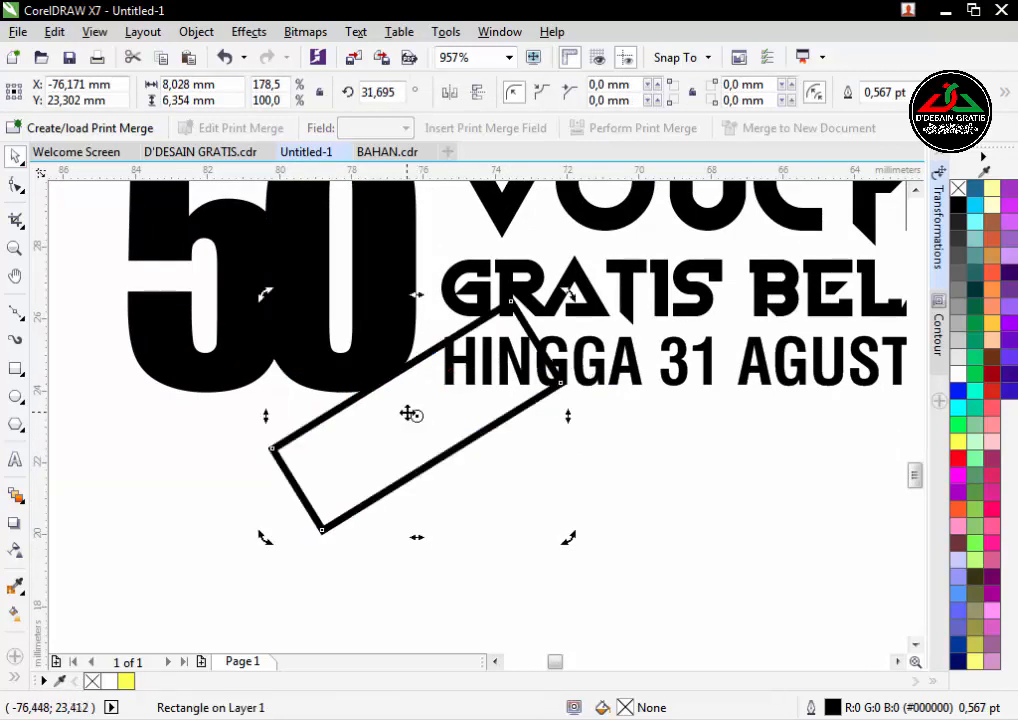
pyautogui.moveTo(438, 384); pyautogui.dragTo(441, 428)
# Intersect the tilted rectangle with the "50" curve to make a separate corner piece of the zero.
pyautogui.scroll(1, 401, 354)
pyautogui.keyDown('shift'); pyautogui.click(386, 247); pyautogui.keyUp('shift')
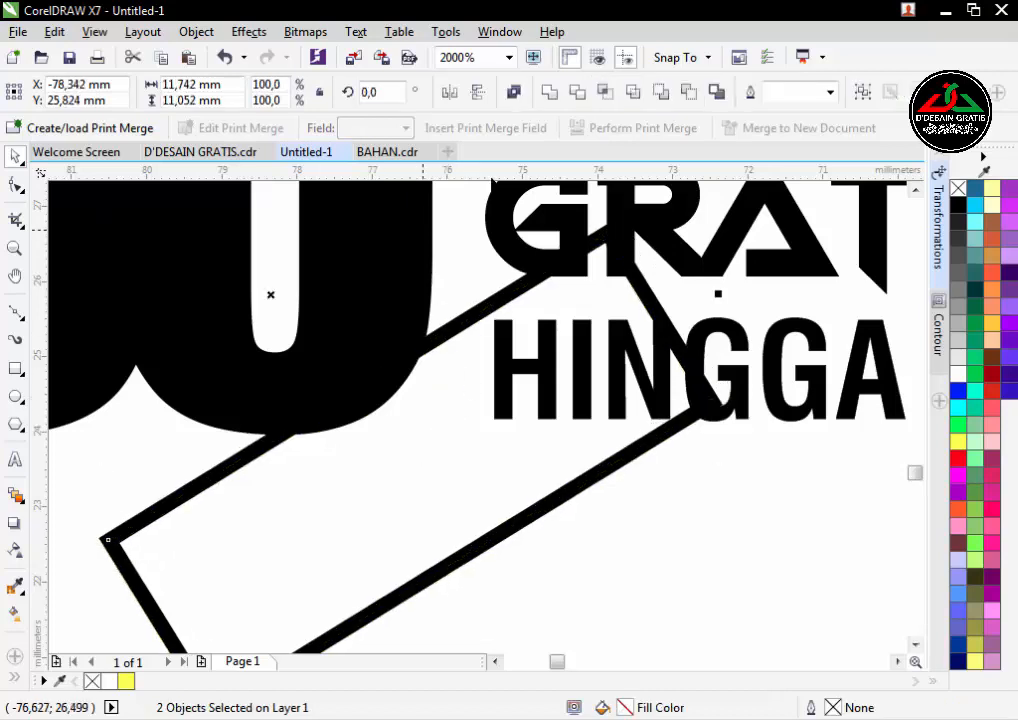
pyautogui.click(604, 92)
pyautogui.click(462, 325)
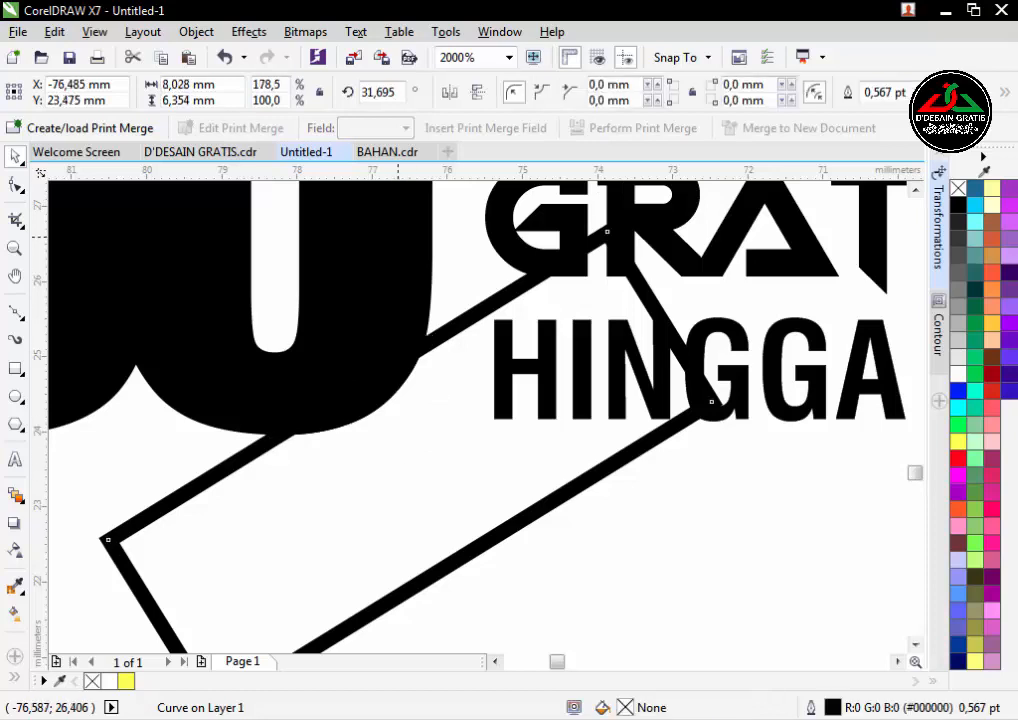
# Trim the "50" curve with the tilted rectangle, delete the rectangle, and select the cut corner piece of the zero.
pyautogui.keyDown('shift'); pyautogui.click(413, 283); pyautogui.keyUp('shift')
pyautogui.click(578, 92)
pyautogui.click(404, 391)
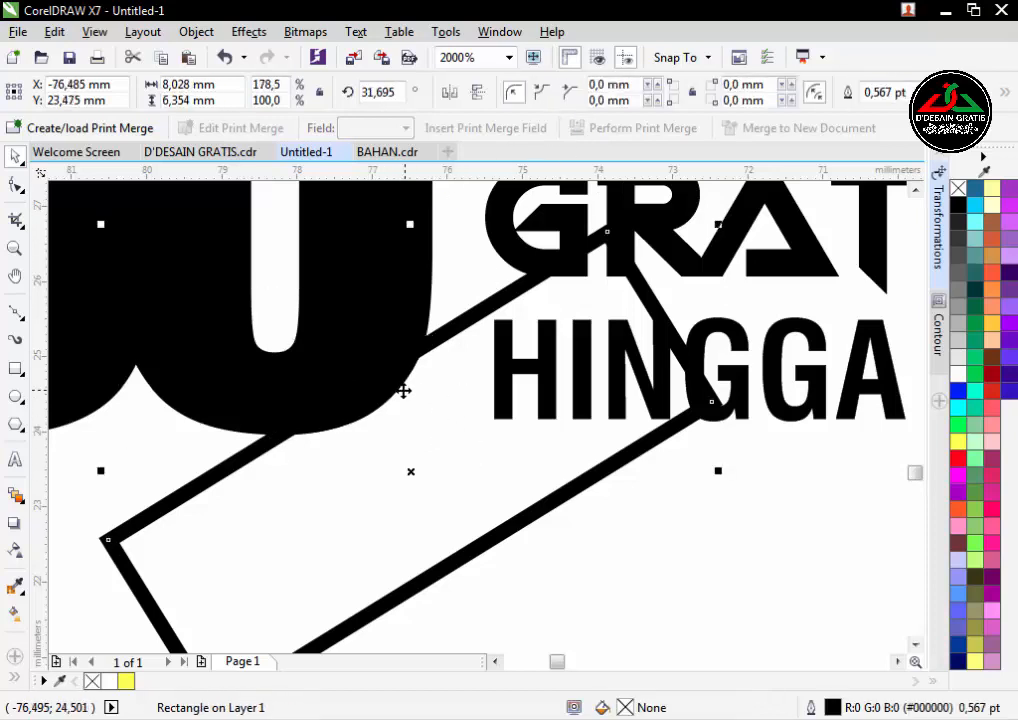
pyautogui.press('Delete')
pyautogui.click(404, 398)
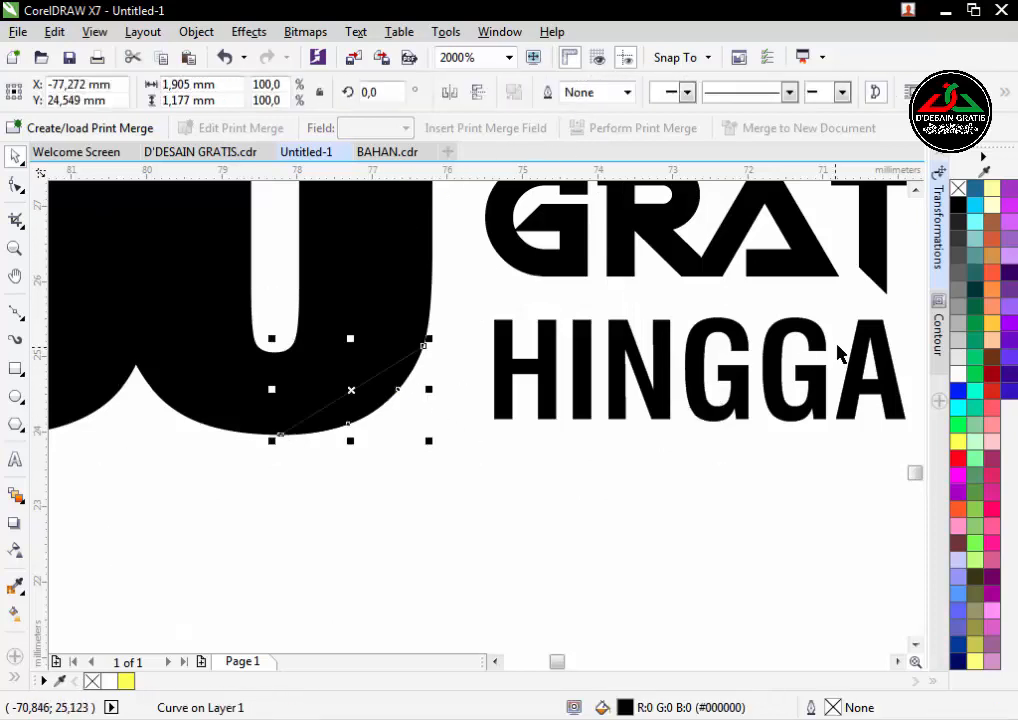
# Fill the zero's cut corner piece with light grey #E6E6E6 and mirror it vertically and horizontally to form a page curl.
pyautogui.click(958, 372)
pyautogui.click(962, 356)
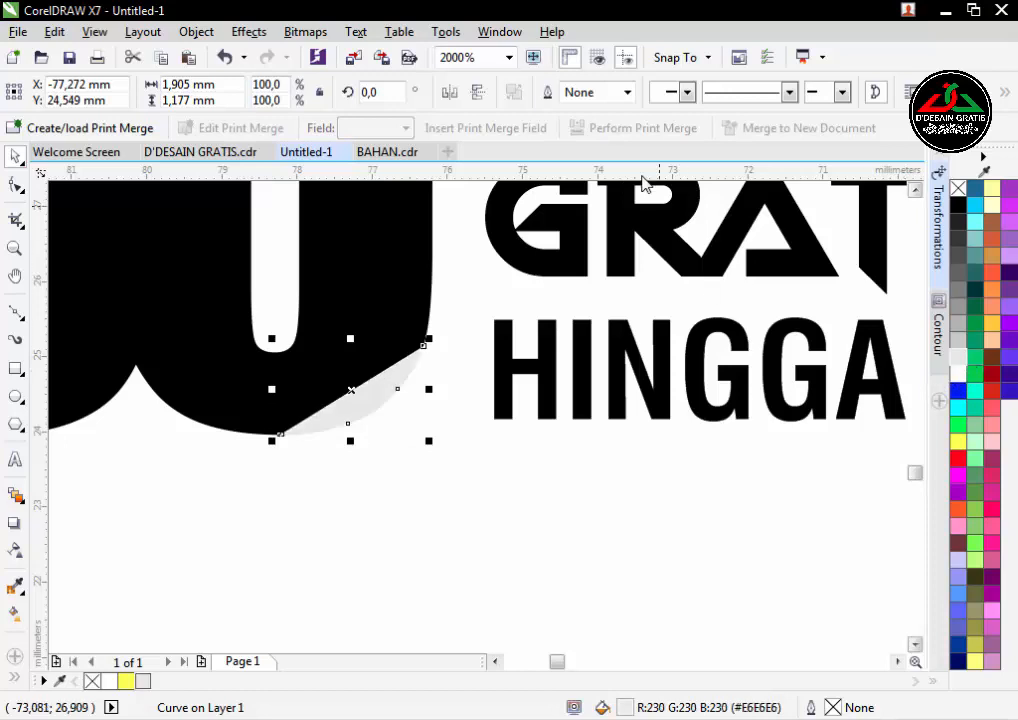
pyautogui.click(476, 92)
pyautogui.click(450, 92)
pyautogui.scroll(-1, 393, 364)
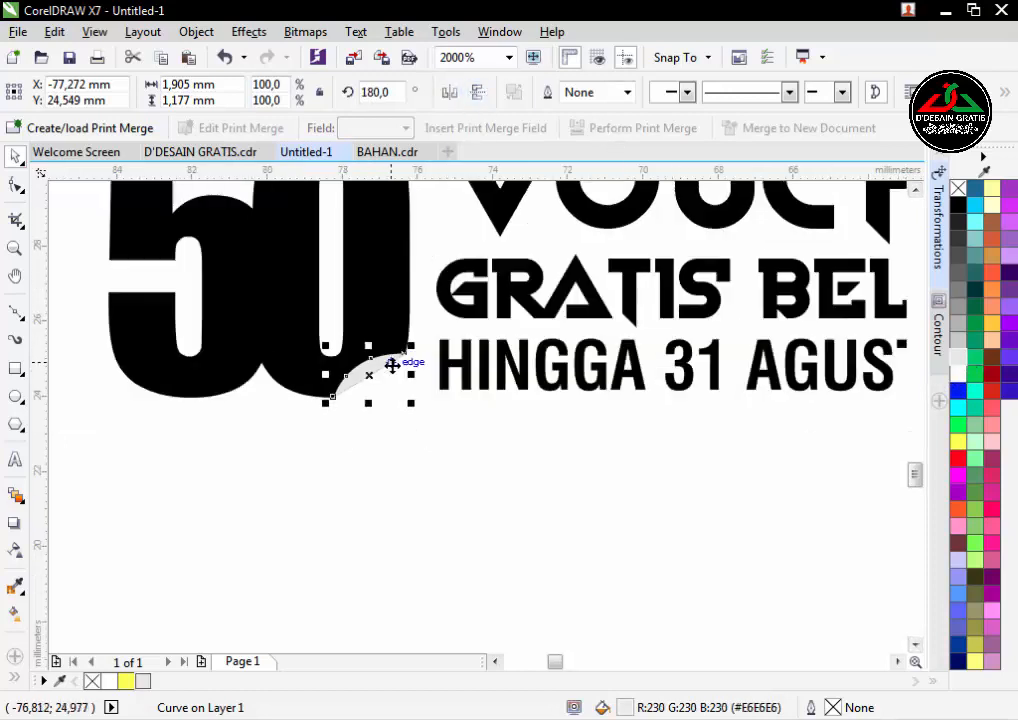
pyautogui.moveTo(422, 468); pyautogui.dragTo(471, 540)
pyautogui.click(477, 523)
# Nudge the group of three voucher text lines slightly left, closer to the "50".
pyautogui.scroll(-1, 475, 488)
pyautogui.moveTo(449, 475); pyautogui.dragTo(398, 454)
pyautogui.press('F2')
pyautogui.moveTo(158, 251); pyautogui.dragTo(352, 480)
pyautogui.scroll(-1, 354, 472)
pyautogui.moveTo(320, 318); pyautogui.dragTo(634, 533)
pyautogui.press('Left')
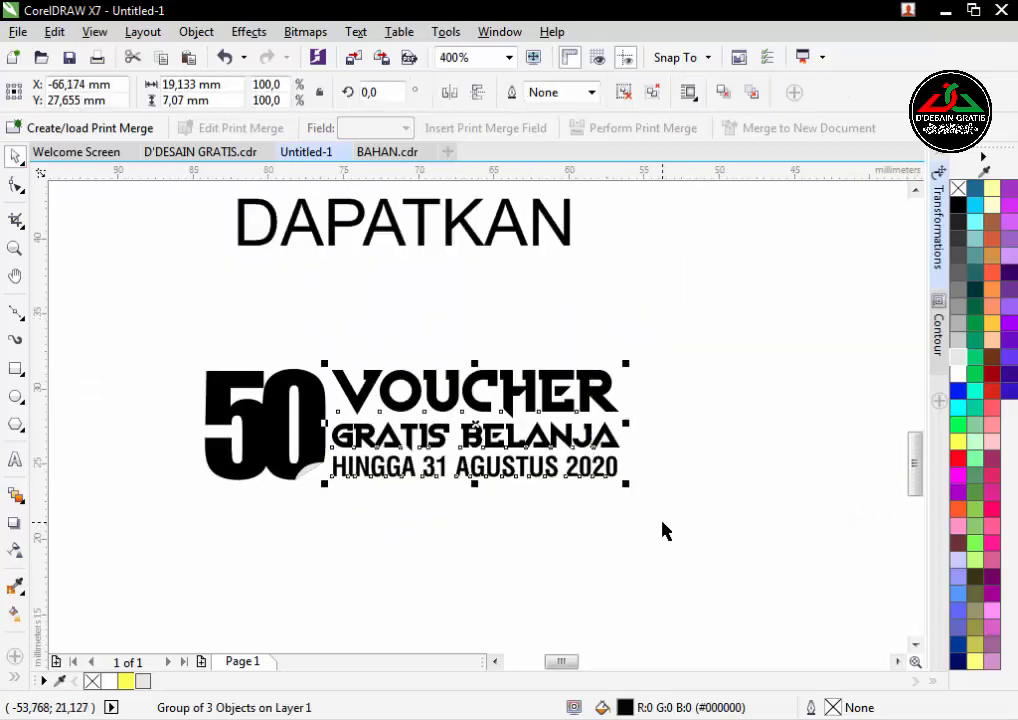
pyautogui.click(634, 533)
# Move the "DAPATKAN" text to just above the "50" and set its font to Impact.
pyautogui.press('F2')
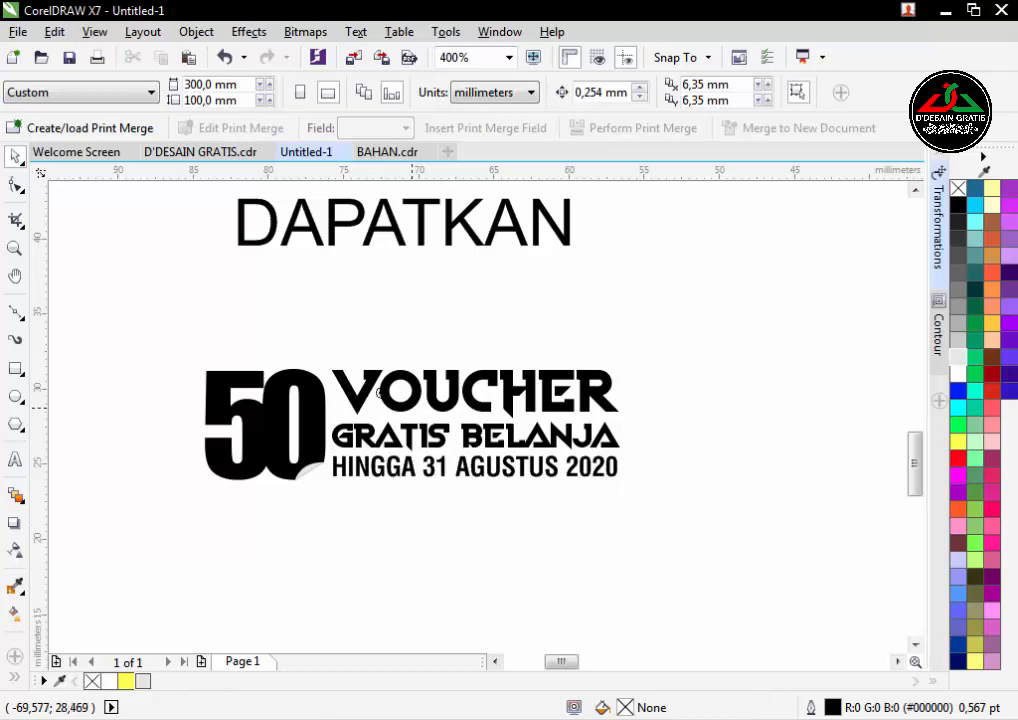
pyautogui.scroll(2, 252, 337)
pyautogui.scroll(-3, 470, 325)
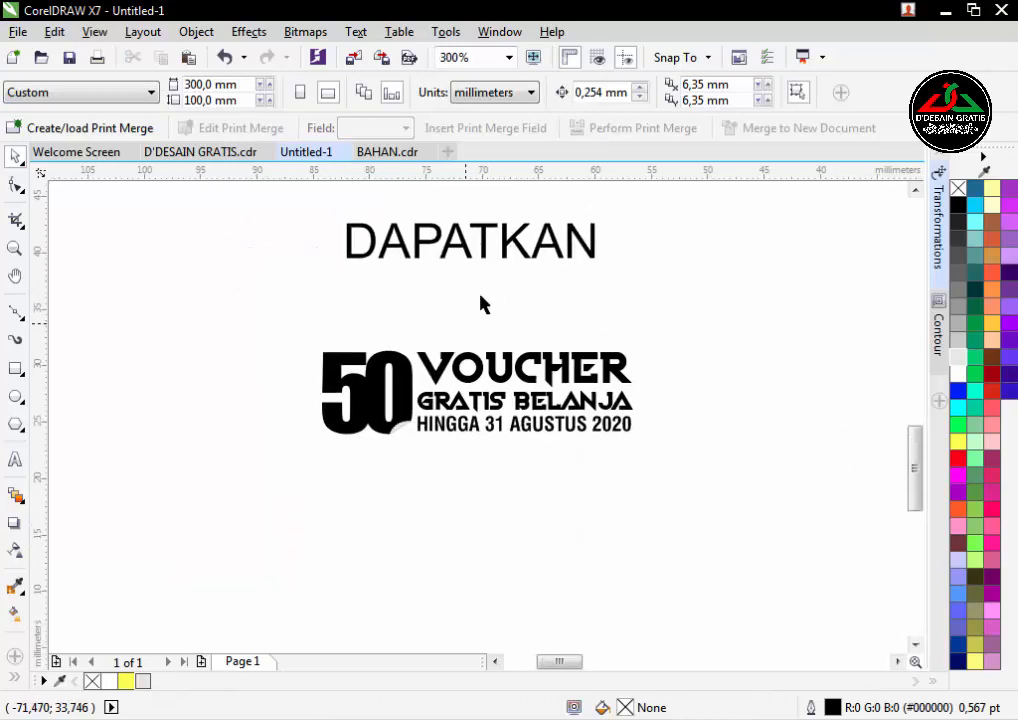
pyautogui.click(445, 283)
pyautogui.moveTo(445, 283); pyautogui.dragTo(419, 357)
pyautogui.click(522, 92)
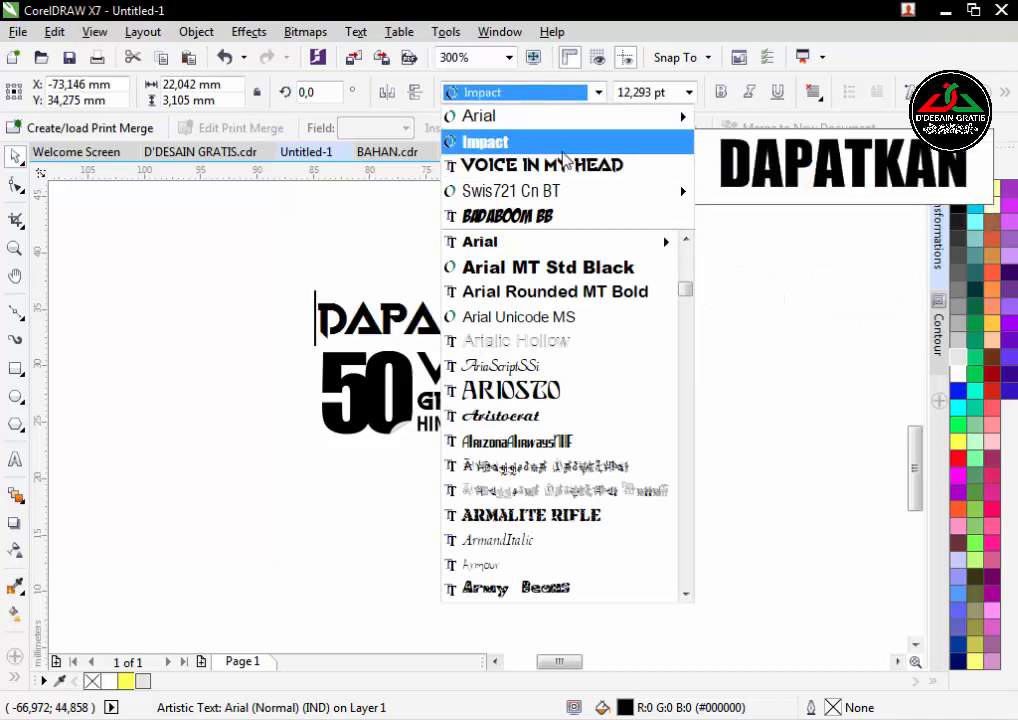
pyautogui.click(511, 142)
pyautogui.press('z')
pyautogui.moveTo(254, 261); pyautogui.dragTo(586, 457)
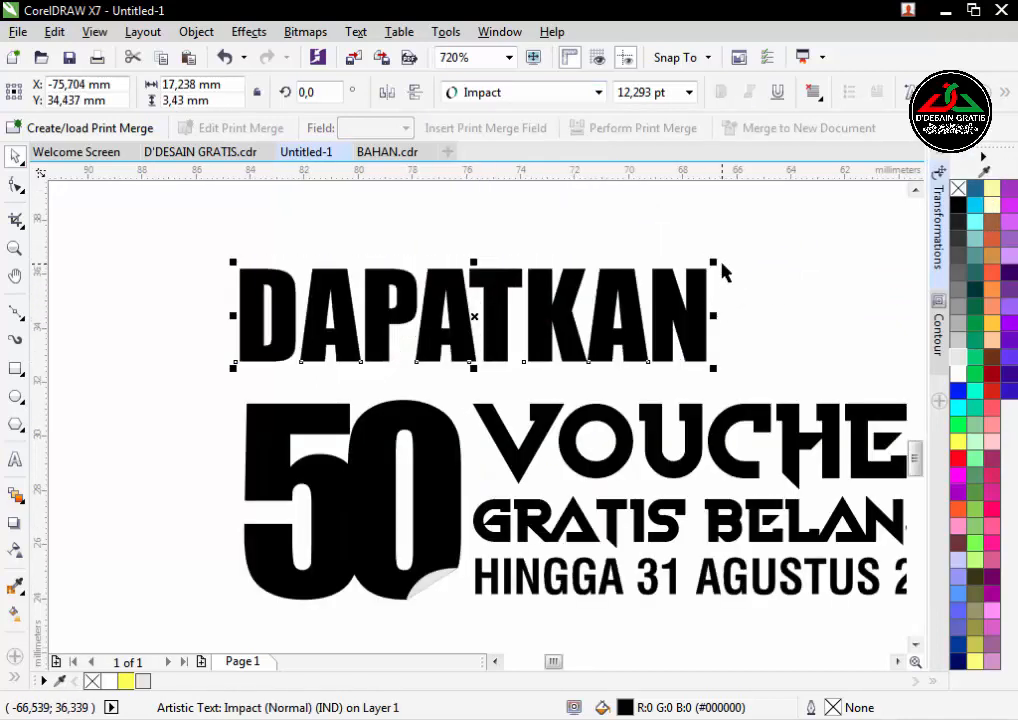
# Scale "DAPATKAN" down to about 9.86 x 1.96 mm, move it closer to the "50", and align their left edges.
pyautogui.moveTo(716, 263); pyautogui.dragTo(513, 300)
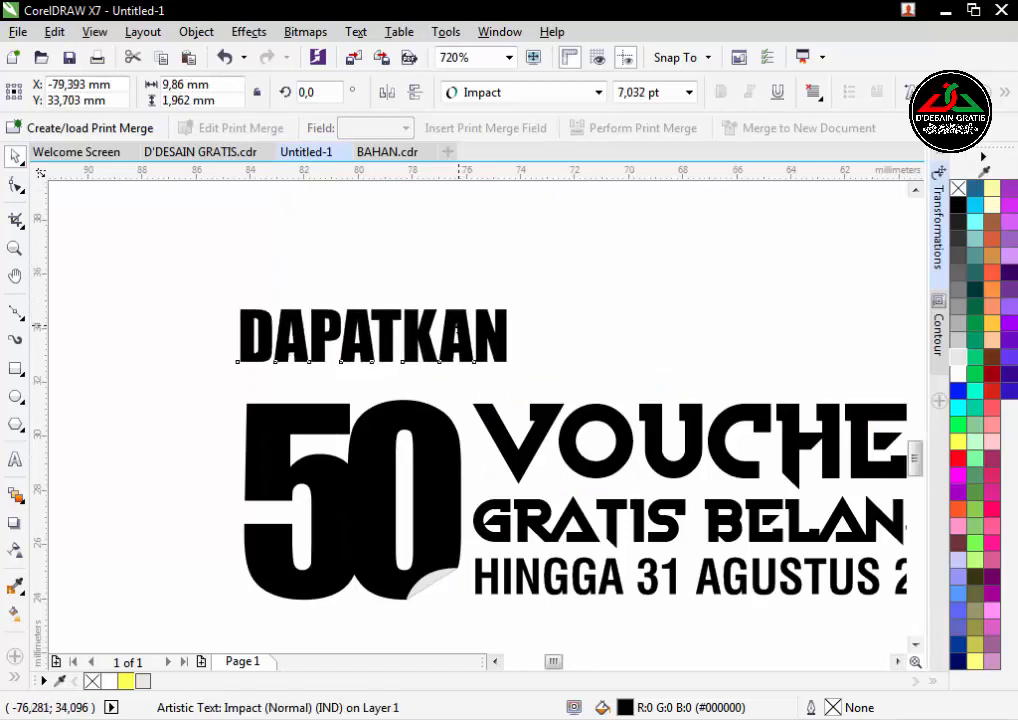
pyautogui.moveTo(459, 326); pyautogui.dragTo(465, 344)
pyautogui.keyDown('shift'); pyautogui.click(302, 430); pyautogui.keyUp('shift')
pyautogui.press('l')
# Enlarge "DAPATKAN" proportionally to about 10.25 x 2.04 mm, keeping its left edge in line with the "50".
pyautogui.scroll(2, 388, 372)
pyautogui.moveTo(533, 347); pyautogui.dragTo(396, 372)
pyautogui.click(468, 362)
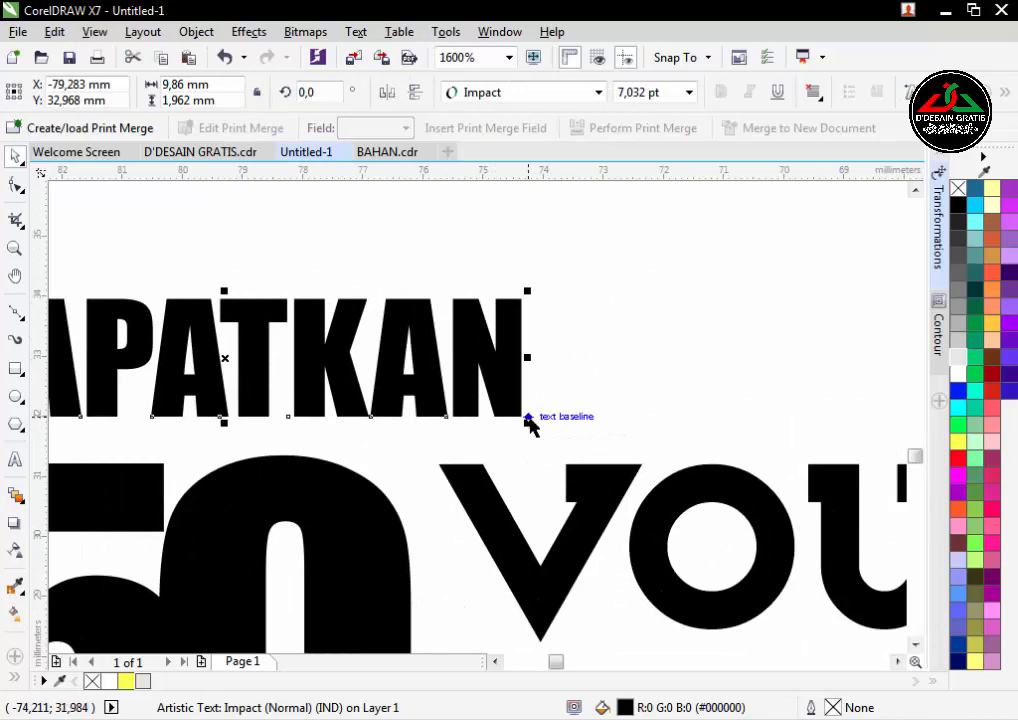
pyautogui.scroll(-2, 570, 382)
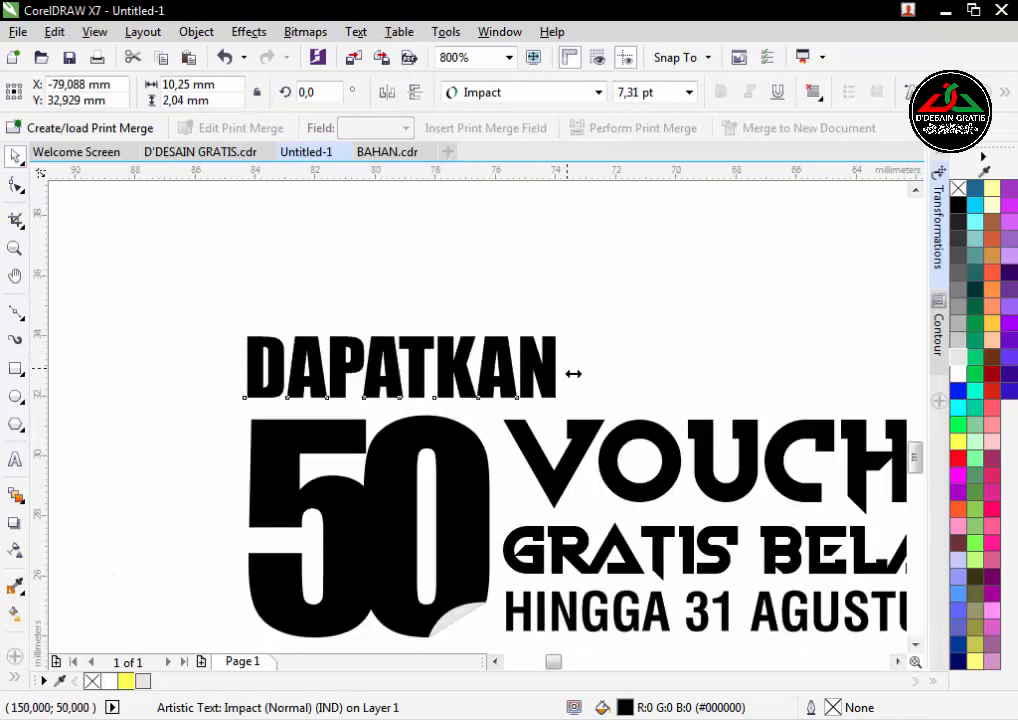